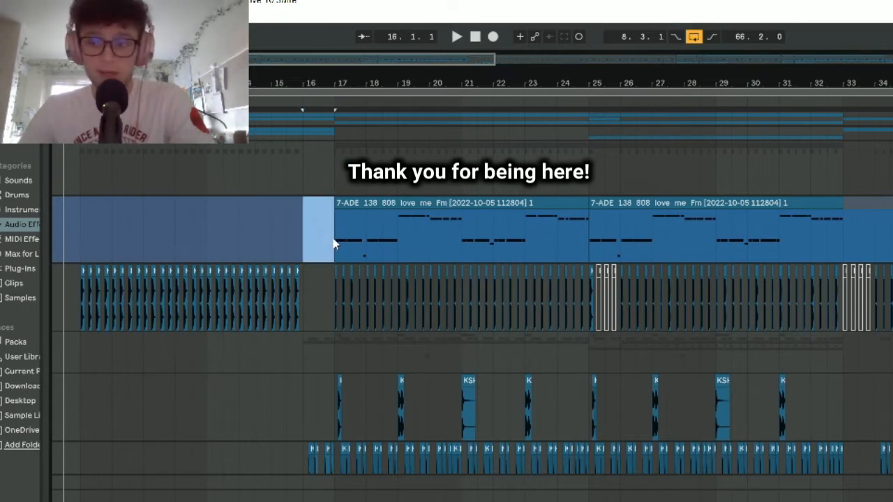
- Solo the Kick track and inspect the first kick clips from bar 17, beneath the start of the 808 clip
click(325, 233)
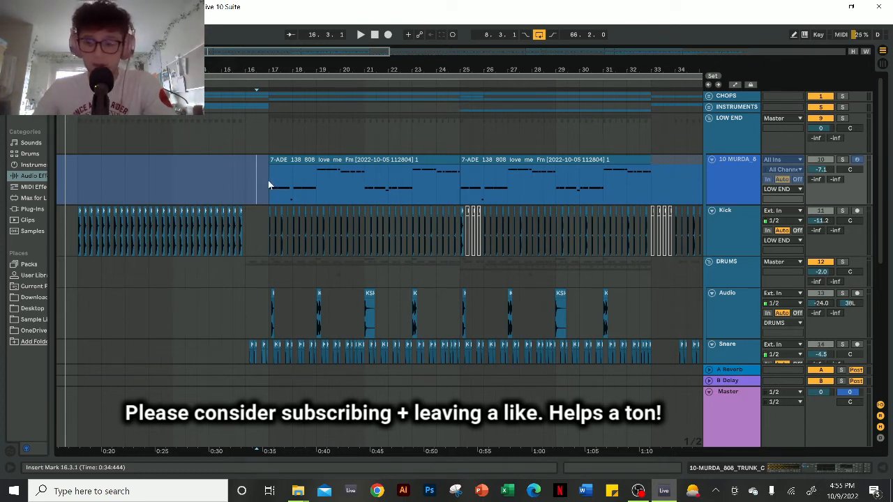
click(267, 182)
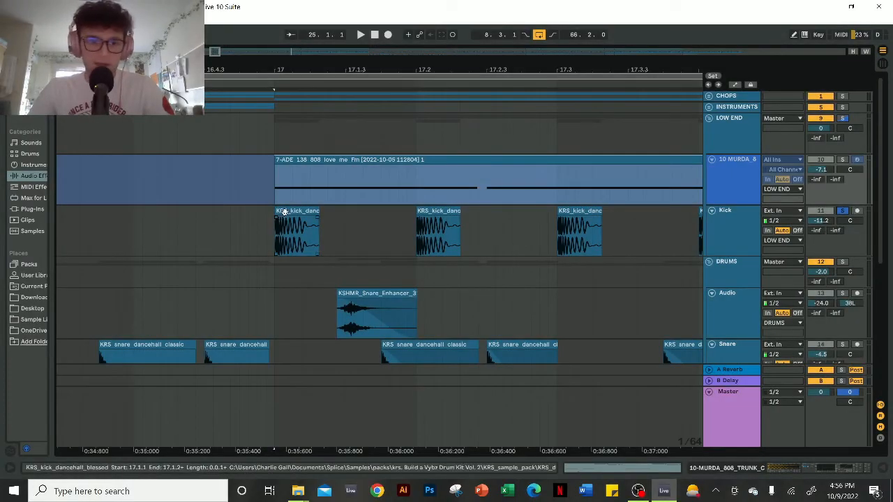
click(279, 223)
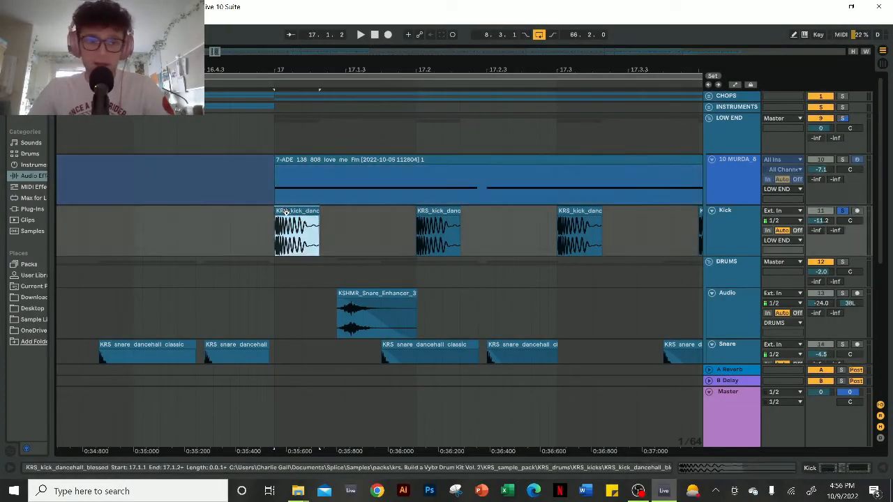
click(412, 209)
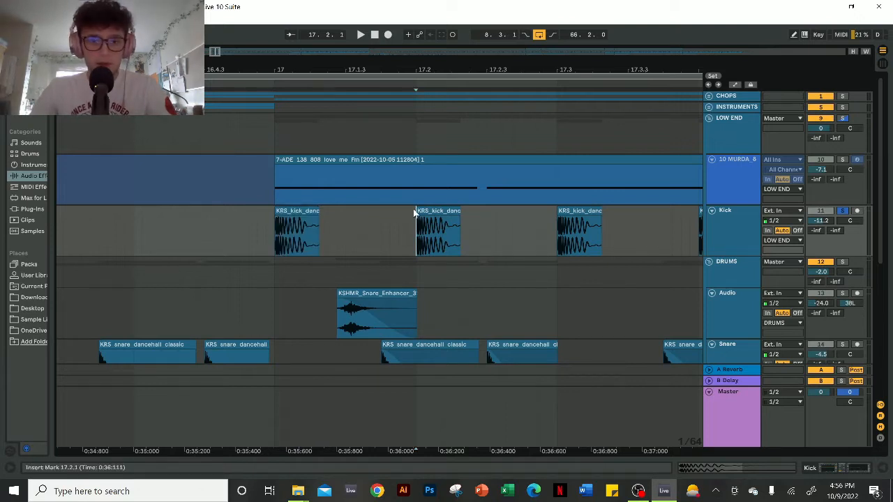
scroll(299, 215, up, 3)
click(300, 215)
drag(252, 234, 332, 230)
scroll(374, 235, down, 3)
drag(402, 223, 360, 225)
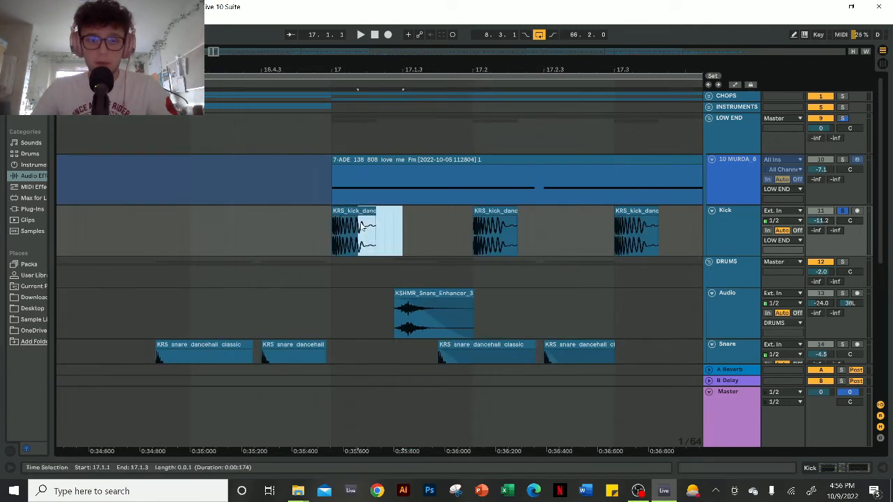
- Play the soloed kick pattern from the first kick clip at bar 17
click(365, 211)
scroll(366, 213, down, 3)
click(367, 237)
click(361, 235)
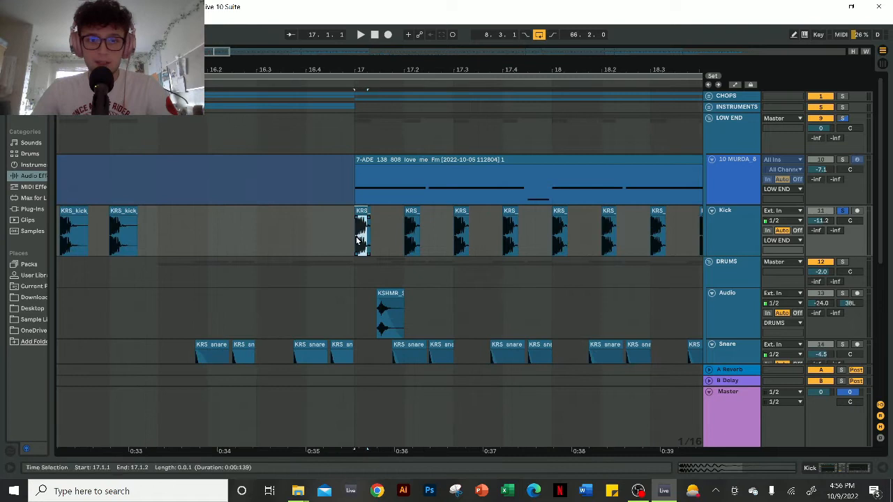
key(space)
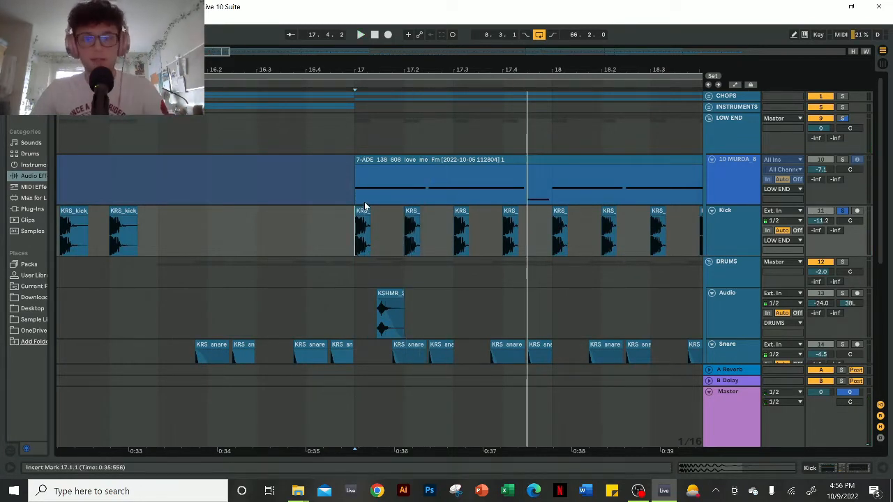
- Solo the Snare track as well and play it together with the kick from bar 17
scroll(841, 251, down, 3)
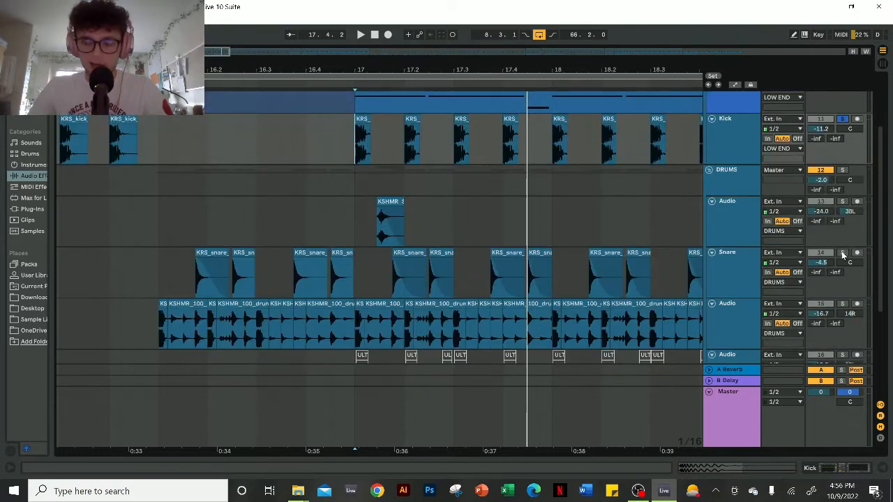
click(355, 254)
key(space)
key(space)
- Review the Compressor and EQ Eight settings in the Snare track's device chain
click(834, 469)
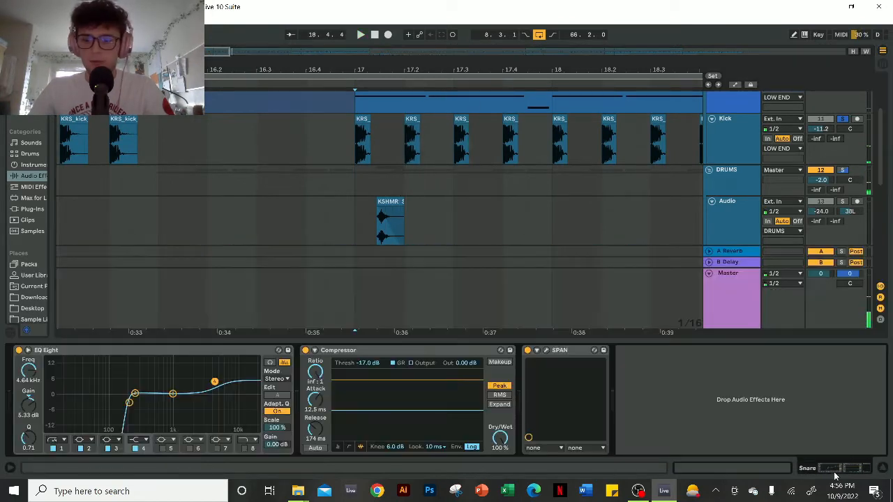
click(375, 350)
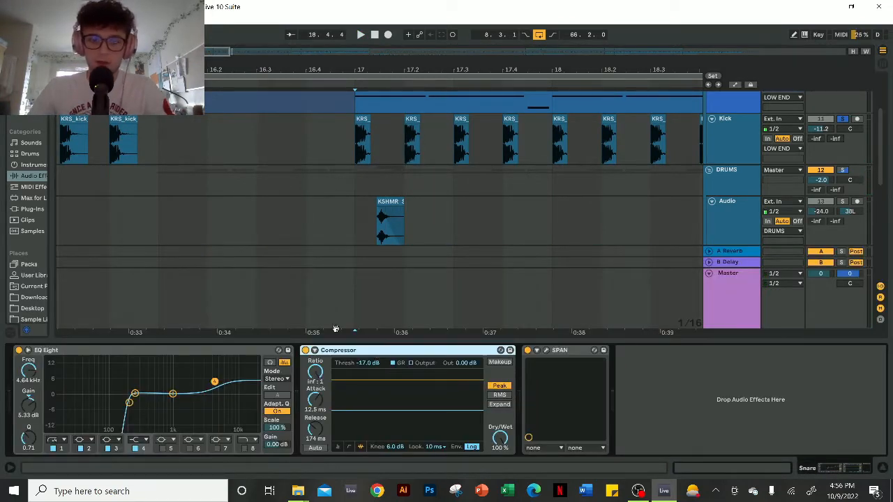
click(212, 352)
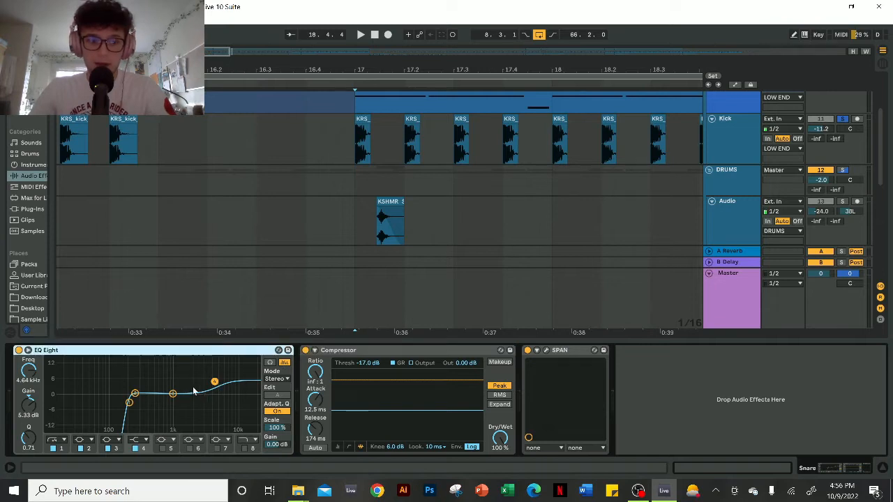
- Solo the KSHMR drum loop track below the snare and play both from bar 16
scroll(844, 200, down, 3)
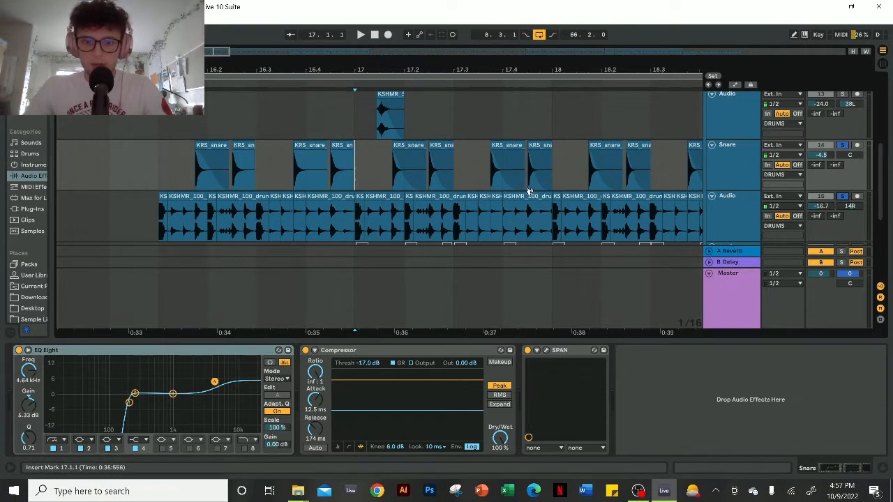
scroll(369, 202, up, 3)
scroll(354, 198, down, 3)
click(354, 202)
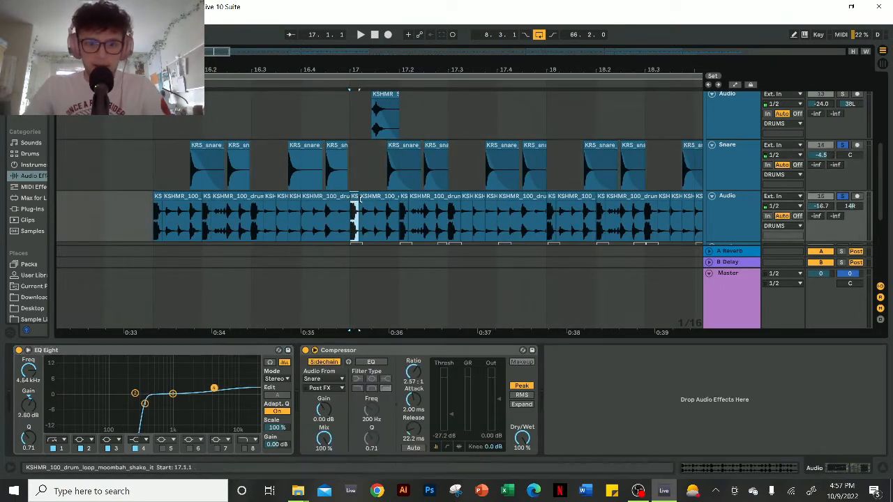
click(154, 163)
key(space)
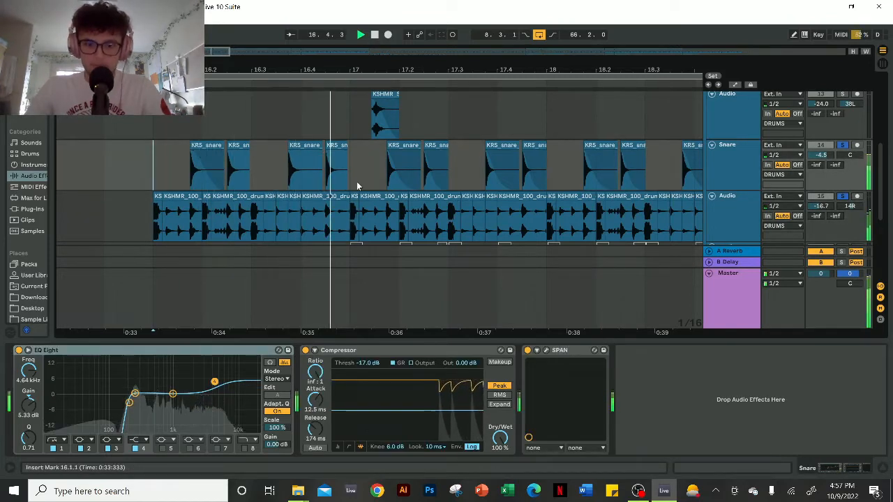
scroll(353, 181, down, 3)
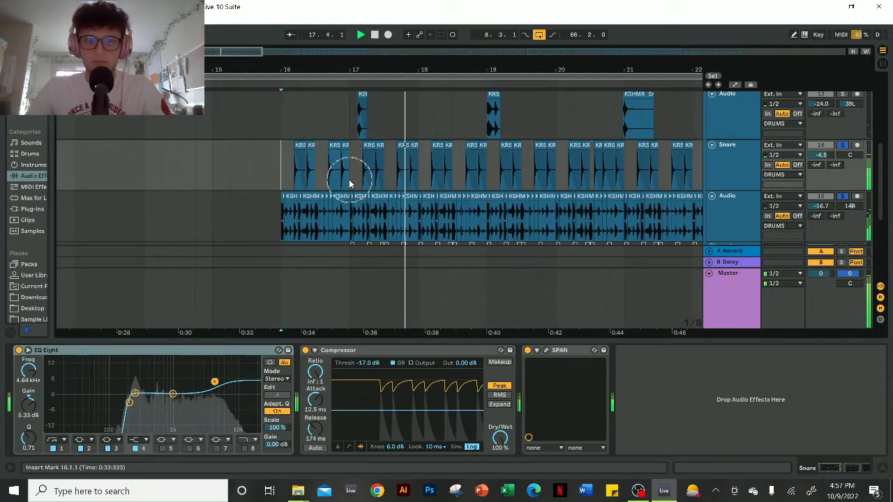
drag(523, 71, 375, 63)
key(space)
- Solo audio track 16 and the Claps track, and play the fuller drum section from 24.4.3
drag(597, 70, 434, 63)
scroll(434, 135, down, 2)
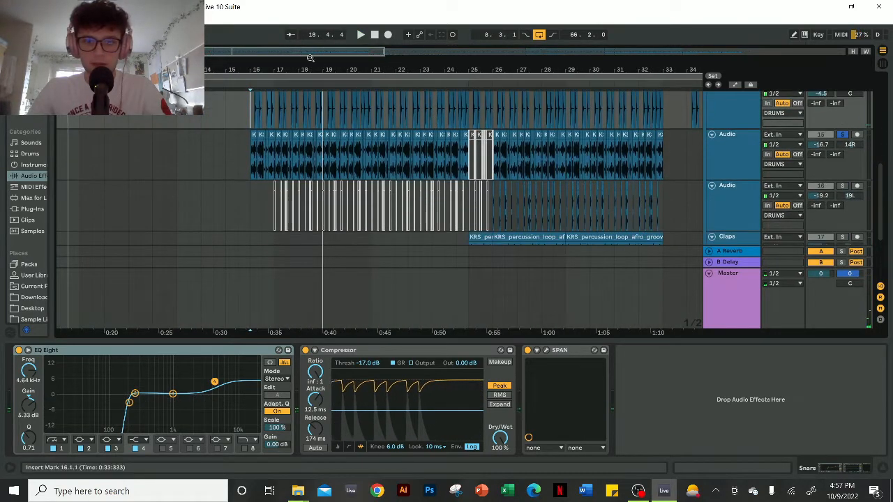
scroll(251, 187, right, 3)
scroll(251, 188, up, 3)
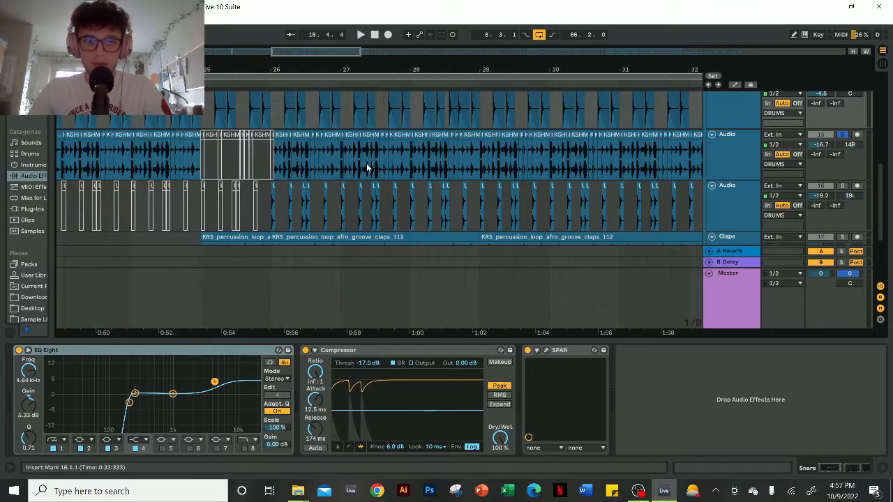
scroll(367, 169, down, 1)
drag(314, 50, 323, 49)
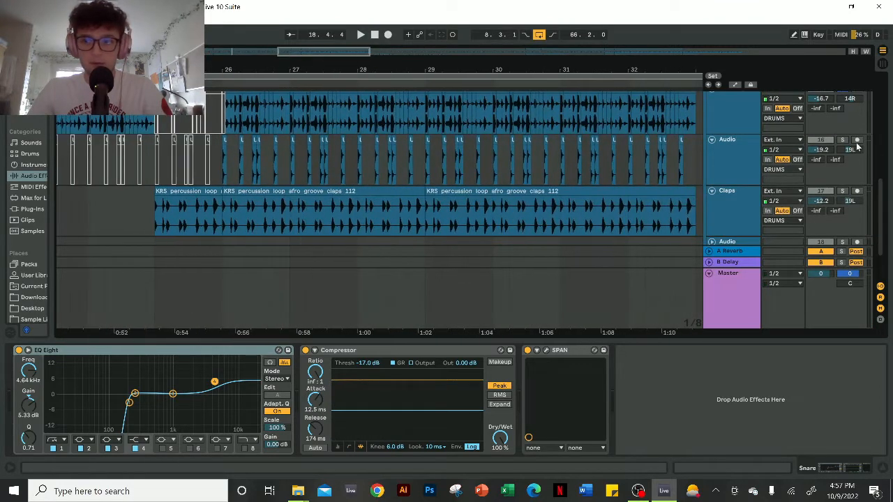
click(842, 191)
click(146, 201)
key(space)
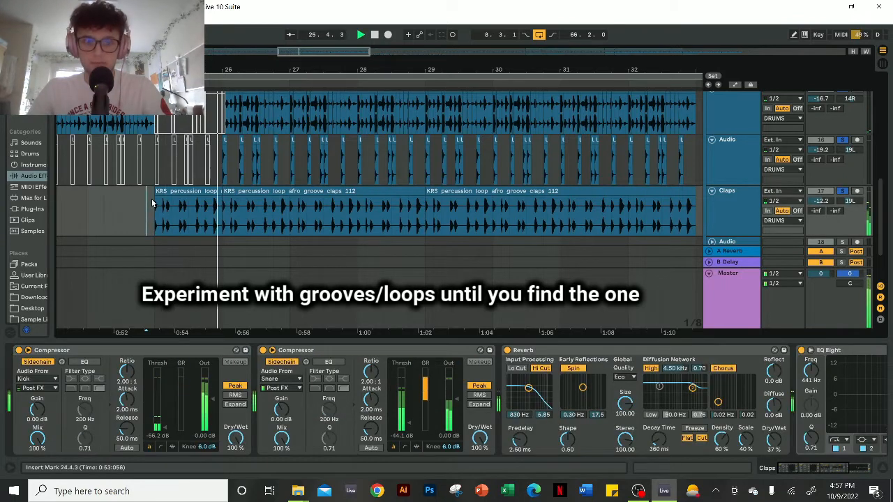
- Review the DRUMS group's effects: Glue Compressor, Overdrive, EQ Eight and Reverb
scroll(322, 186, down, 1)
scroll(323, 189, down, 2)
scroll(322, 190, up, 4)
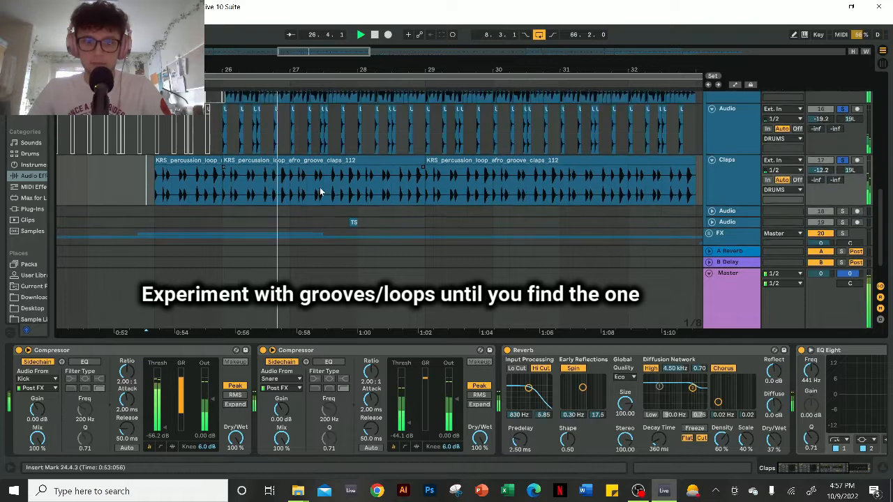
scroll(370, 179, down, 2)
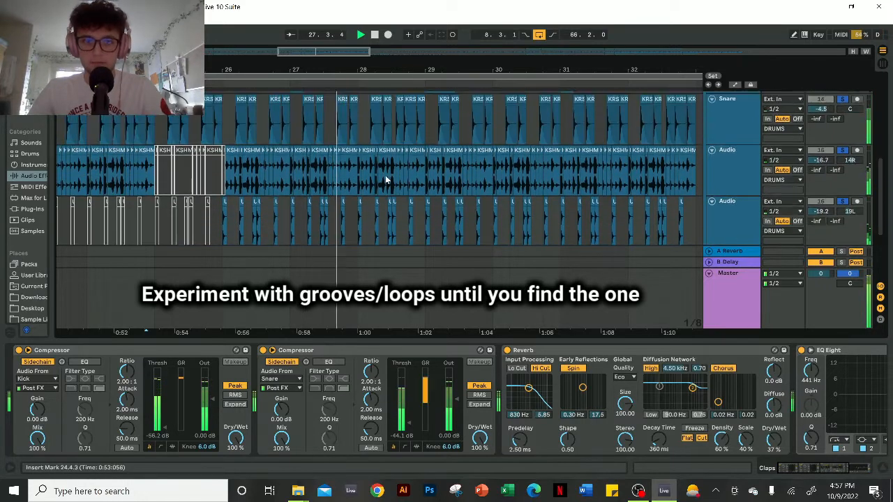
scroll(385, 175, down, 2)
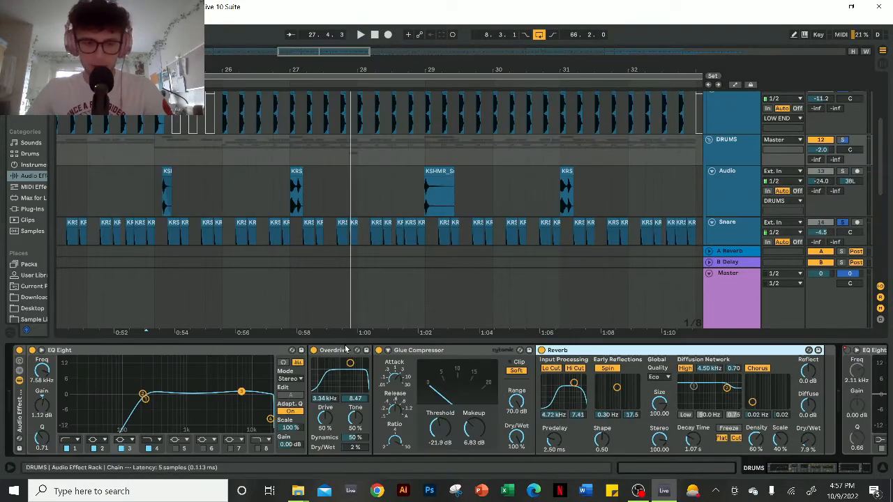
click(422, 351)
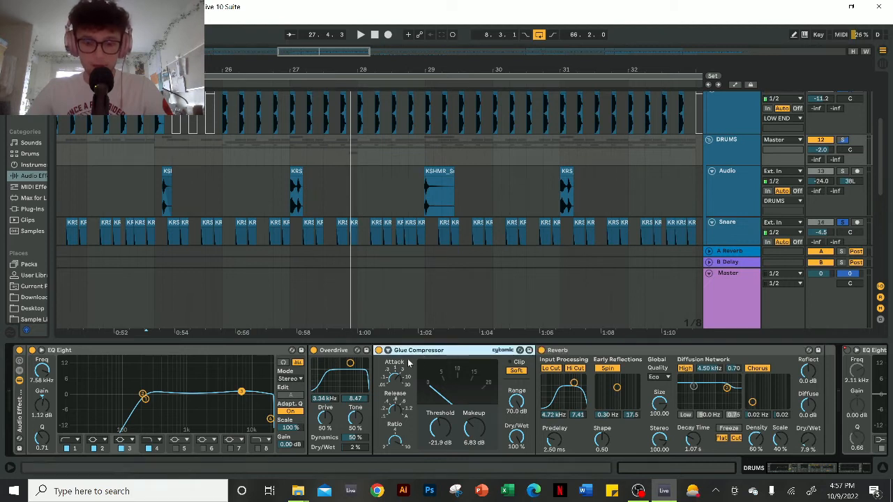
click(364, 351)
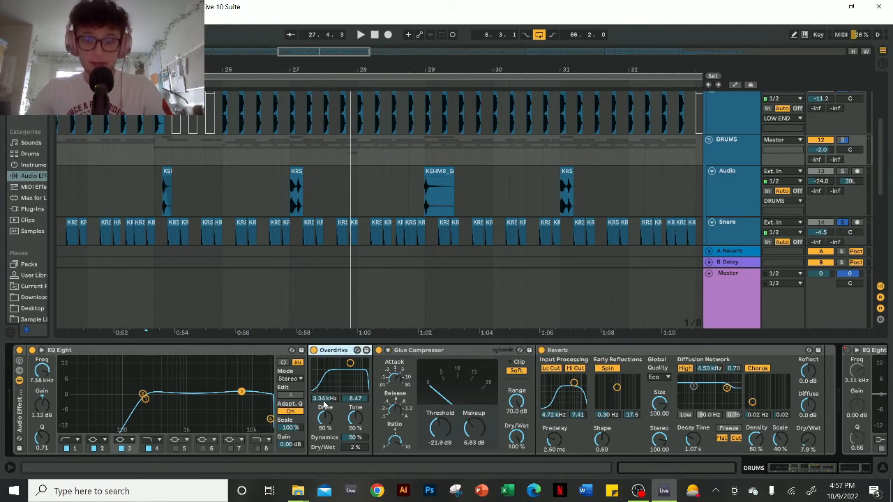
click(272, 359)
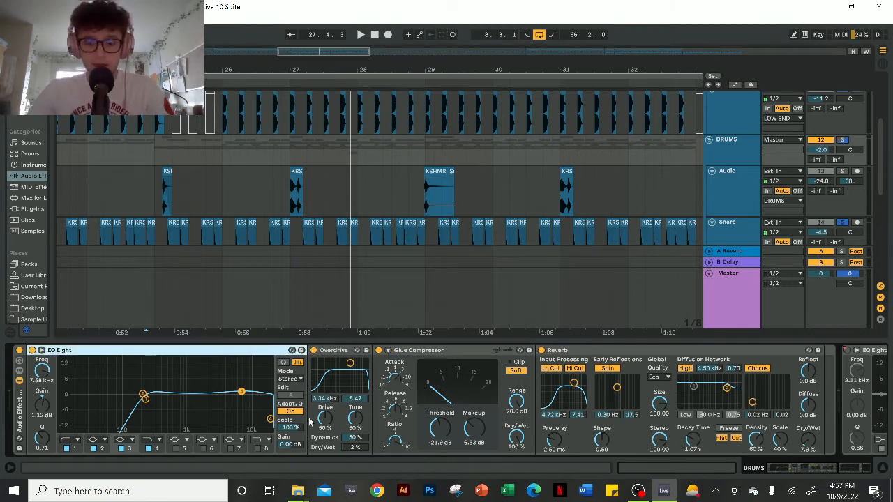
click(550, 360)
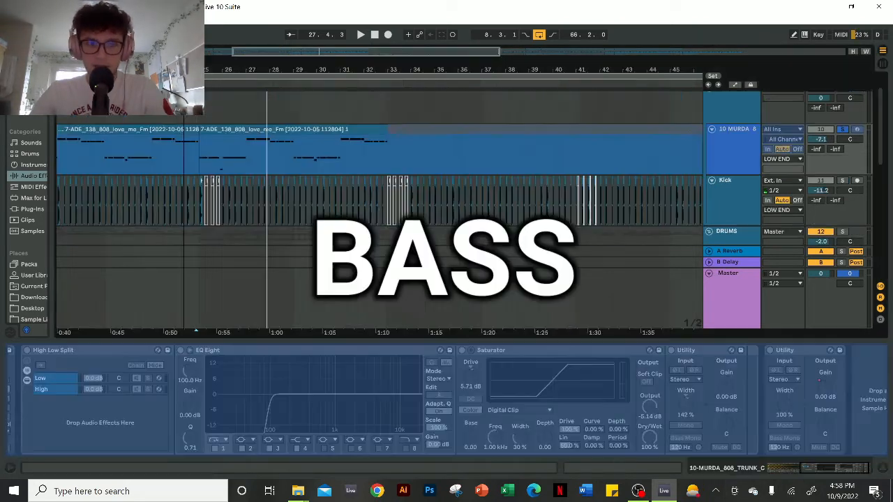
- Solo the 808 bass track, set the start point to bar 17 and look through the track's device chain
drag(267, 69, 486, 70)
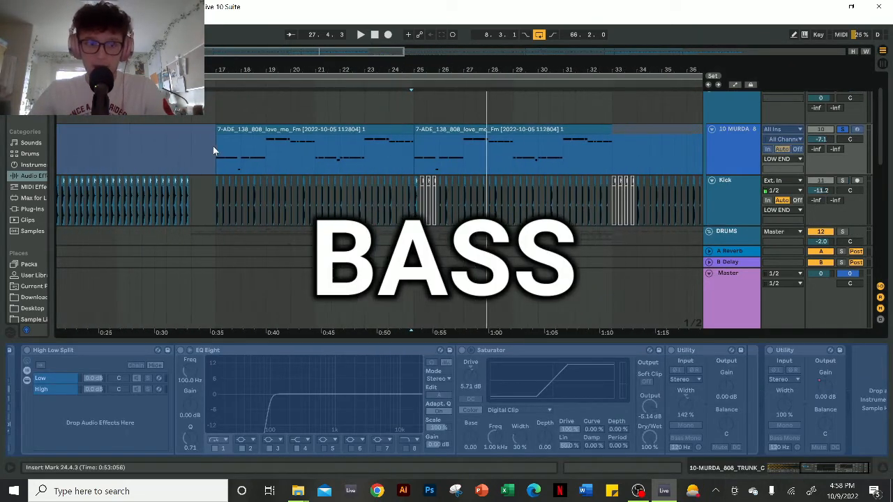
click(217, 171)
scroll(217, 168, up, 5)
click(749, 156)
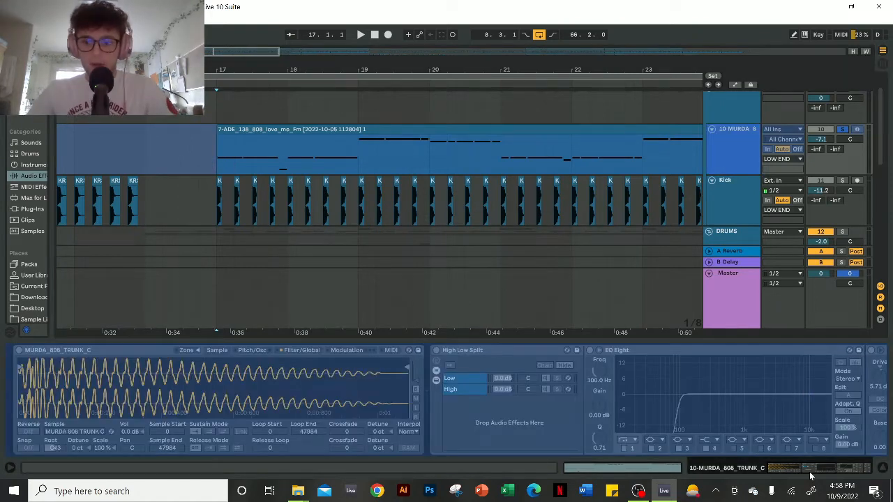
drag(810, 470, 830, 475)
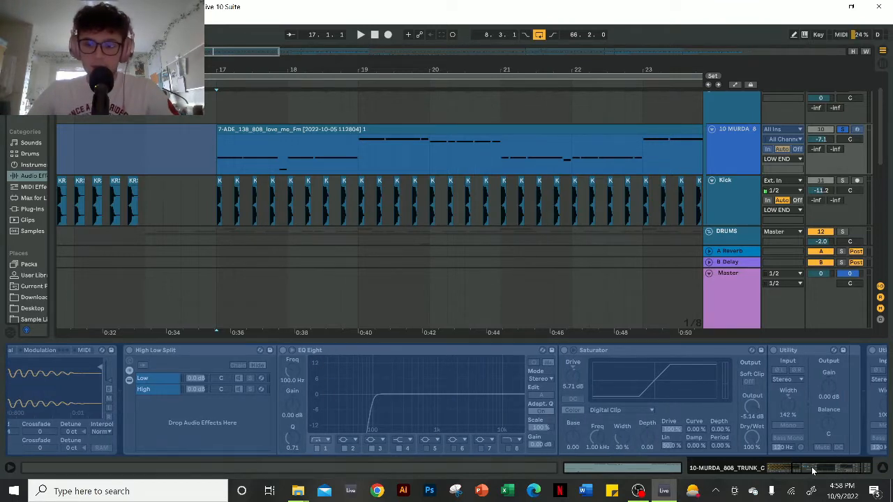
drag(812, 472, 823, 473)
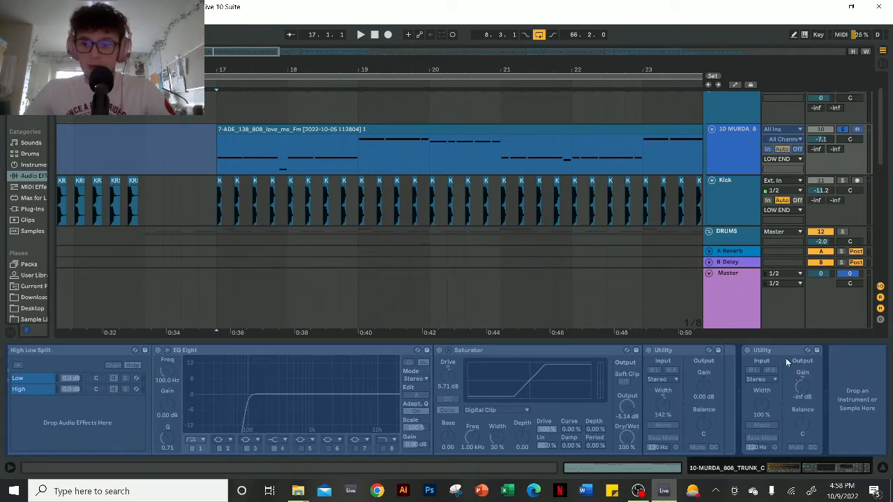
- Show the automation lanes and examine the 808's Utility Gain curve against the kick clips at bar 17
click(735, 85)
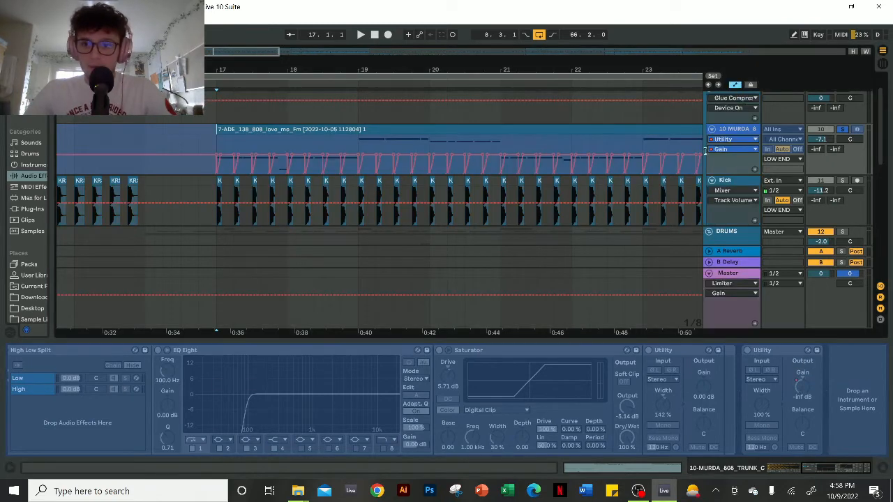
scroll(217, 146, up, 3)
scroll(217, 146, up, 5)
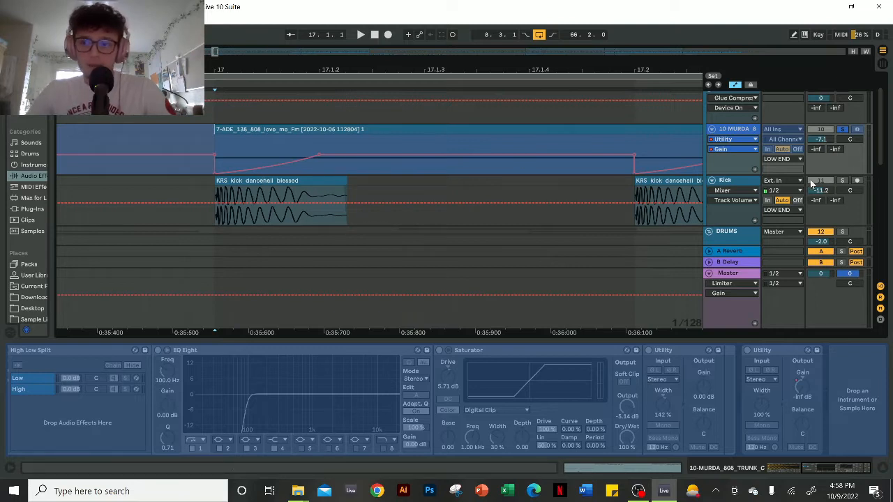
ctrl+scroll(351, 168, down, 3)
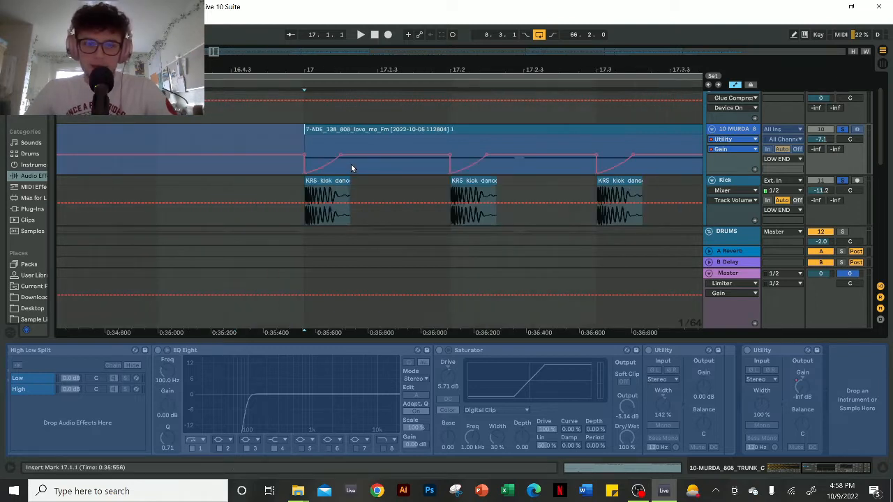
- Solo the Kick track alongside the 808 and play both from bar 17
key(space)
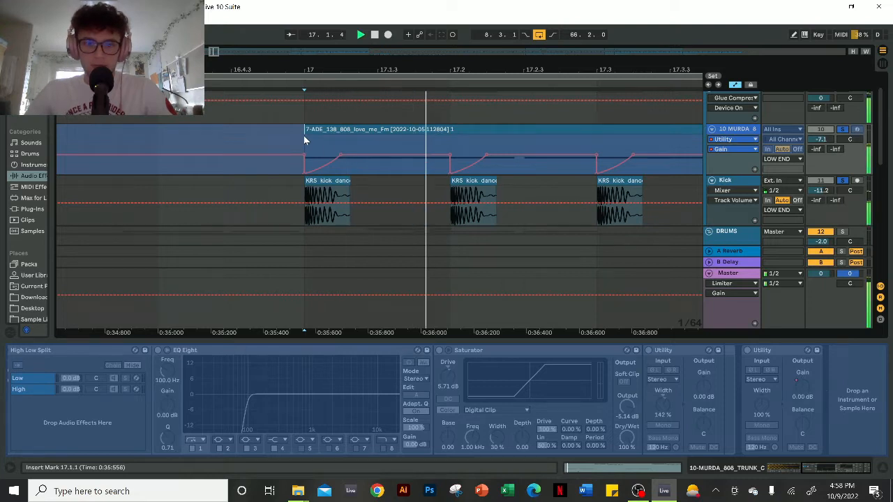
ctrl+scroll(304, 136, down, 3)
ctrl+scroll(303, 136, down, 3)
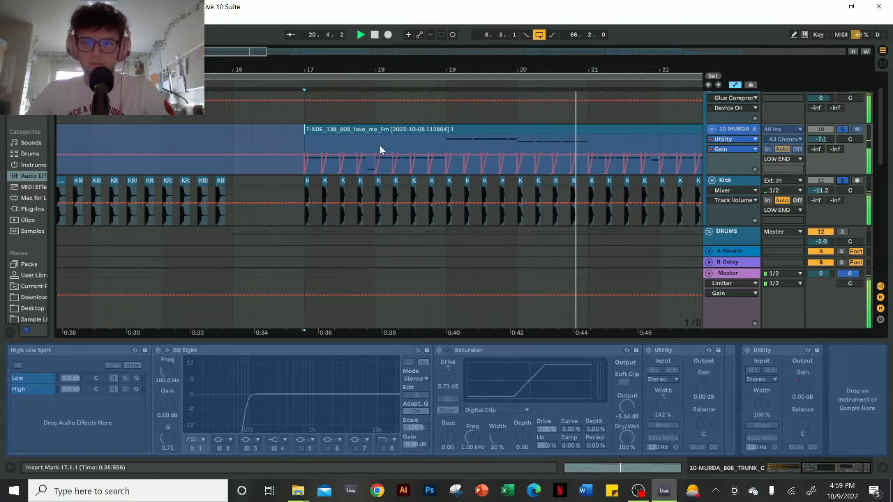
- Stop playback, move the solo from the low-end tracks to the CHOPS group and expand that group
key(space)
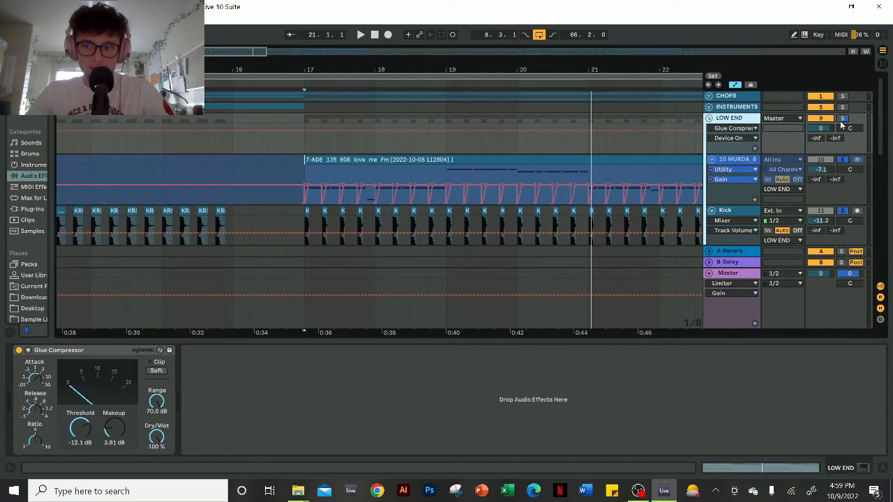
click(842, 120)
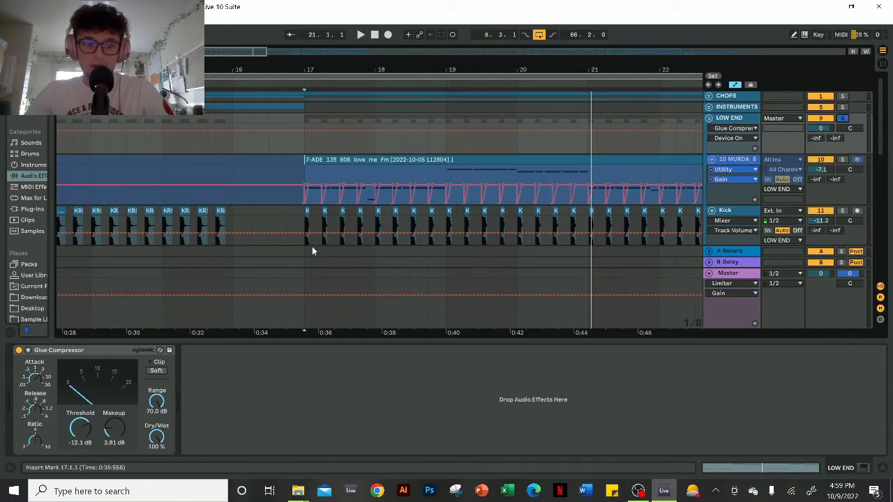
scroll(422, 216, down, 2)
click(709, 97)
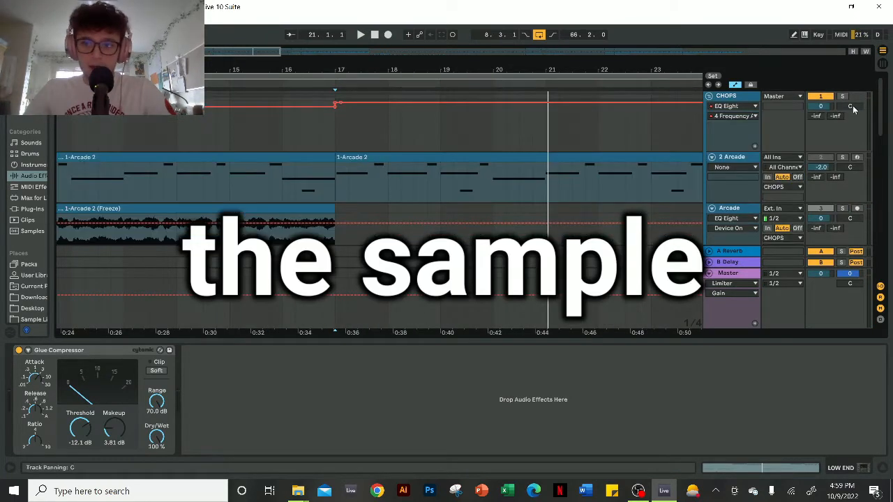
drag(641, 70, 597, 57)
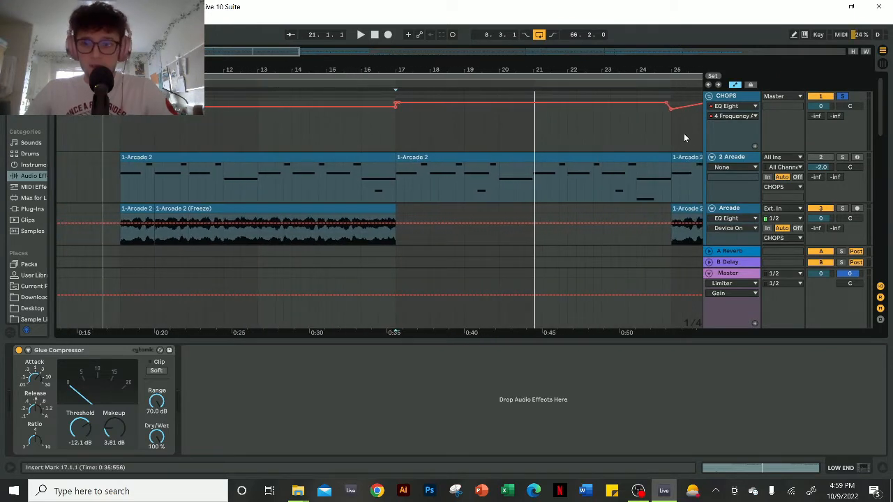
- Inspect the Arcade instrument's VOCODE "Float Away" preset on the 2 Arcade track and close its window
click(728, 160)
click(32, 350)
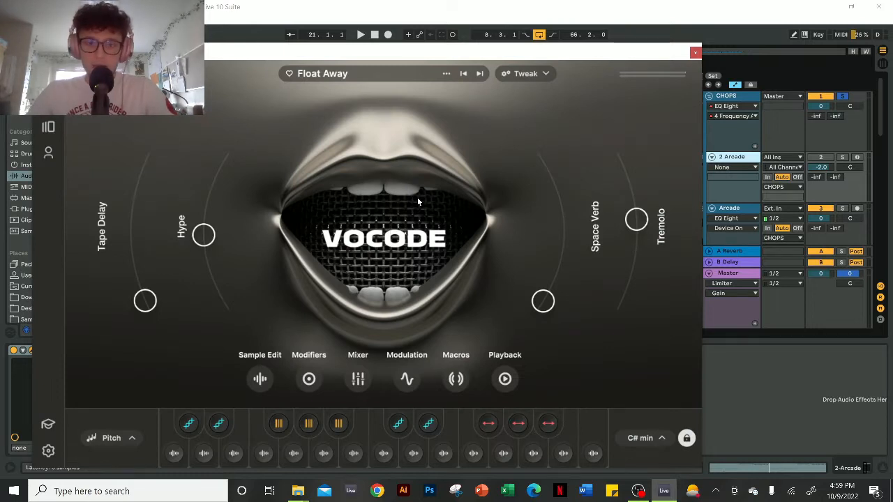
click(695, 53)
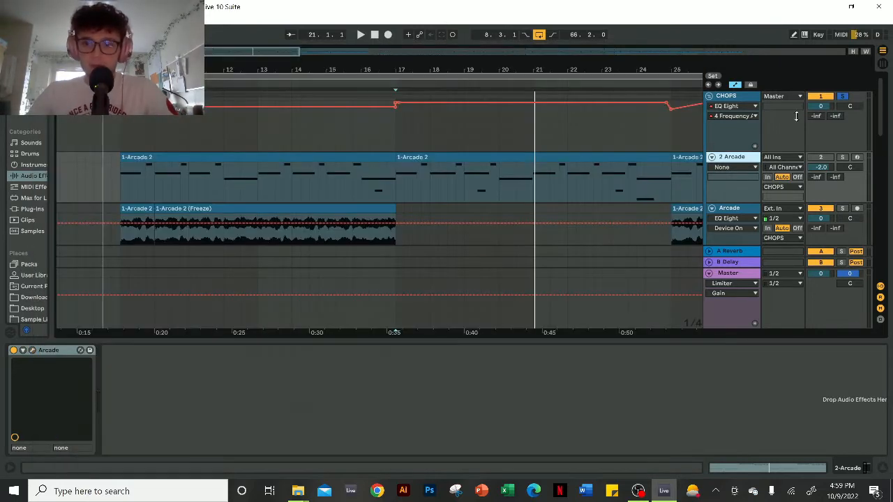
- Solo the 2 Arcade MIDI track and play its clip from bar 9
click(326, 165)
key(space)
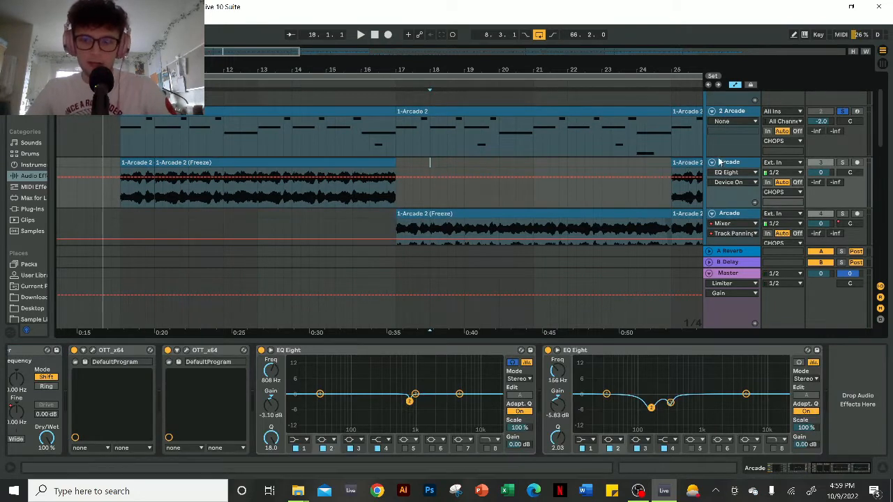
- Solo the first frozen Arcade audio track, select its longer clip and play it from bar 10
click(720, 162)
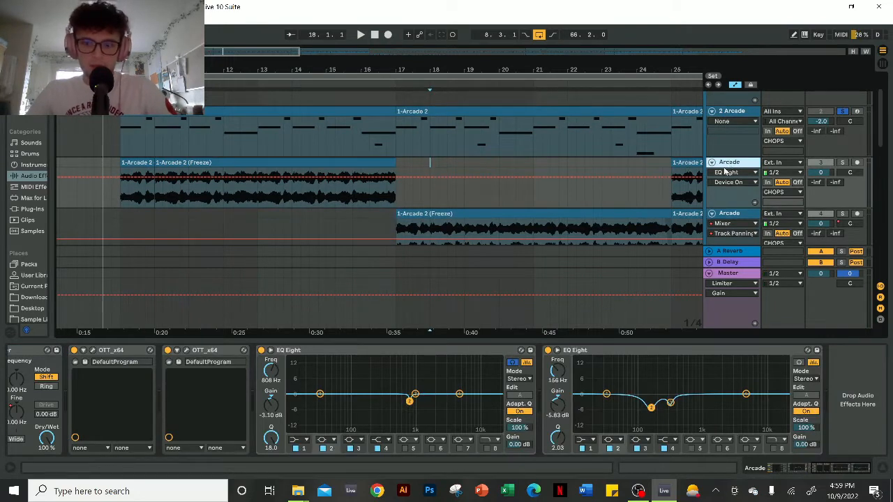
click(842, 162)
click(371, 163)
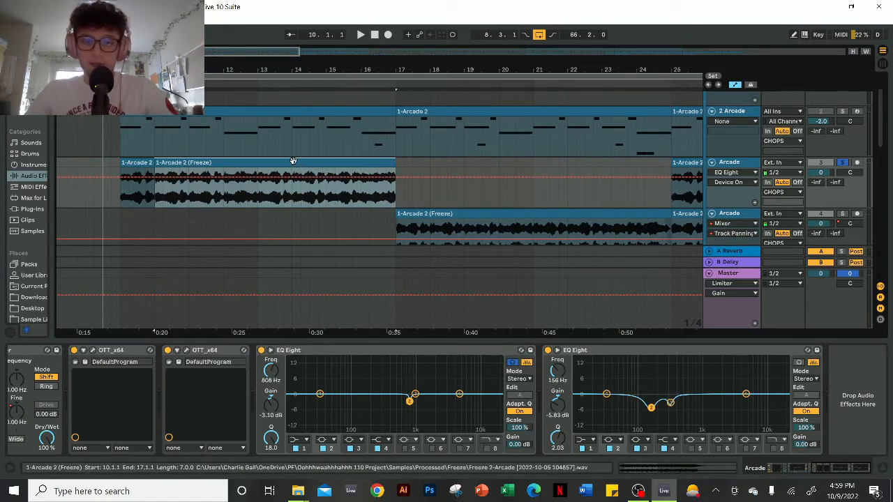
key(space)
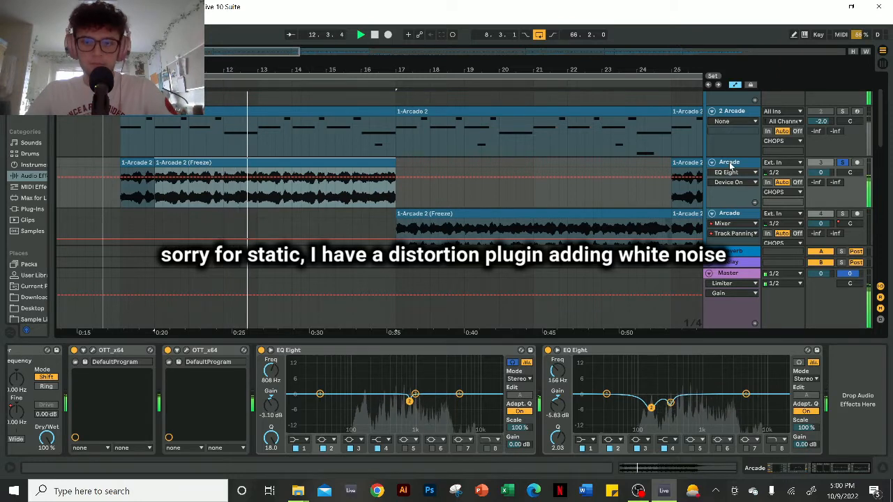
key(space)
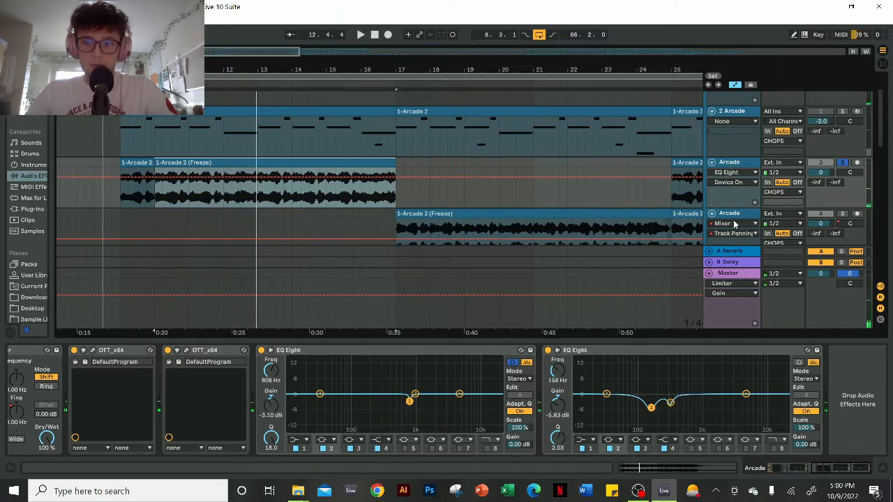
- Review the first Arcade audio track's Multiband Dynamics, EQ Eight, Frequency Shifter and OTT effects and play the track from bar 9
drag(833, 473, 790, 467)
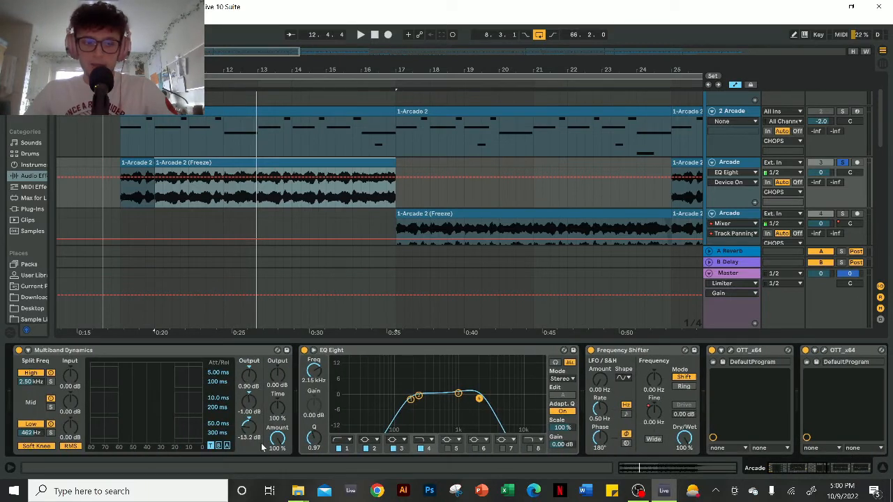
click(253, 351)
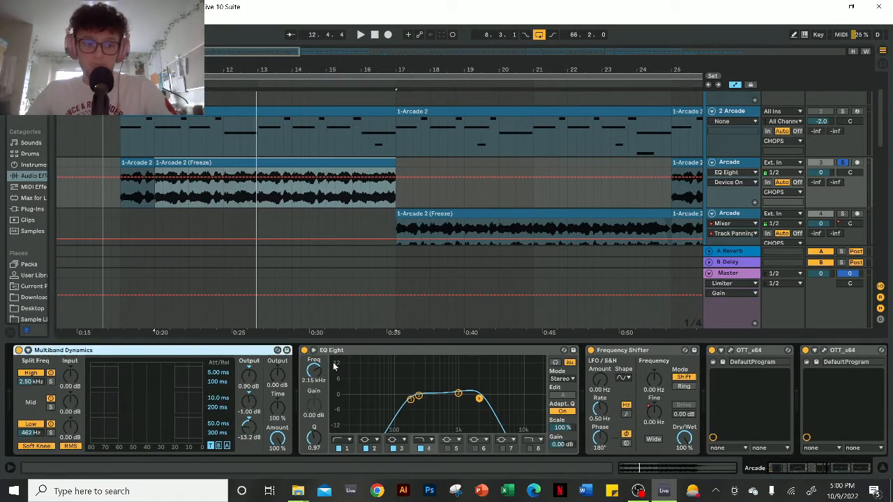
click(363, 351)
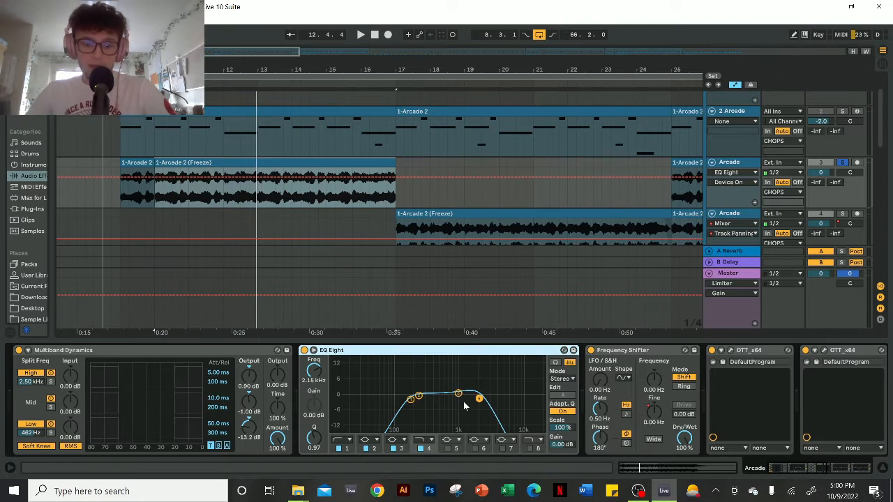
scroll(649, 429, down, 7)
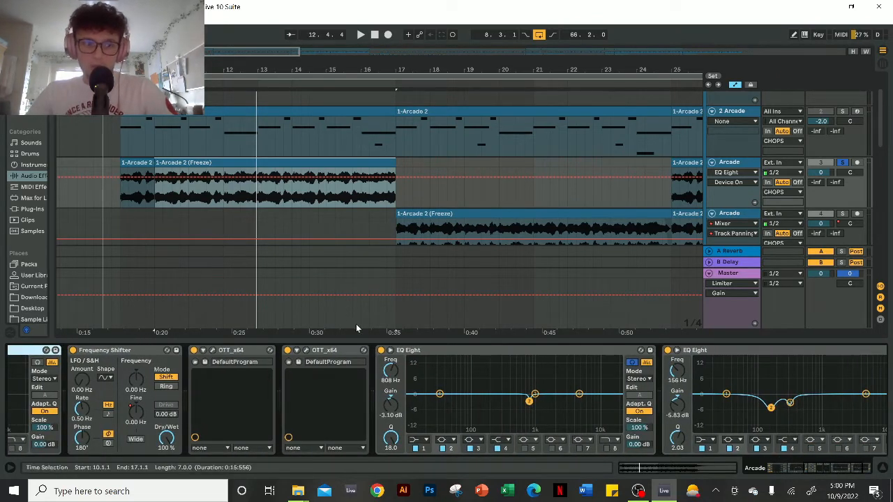
drag(819, 476, 831, 475)
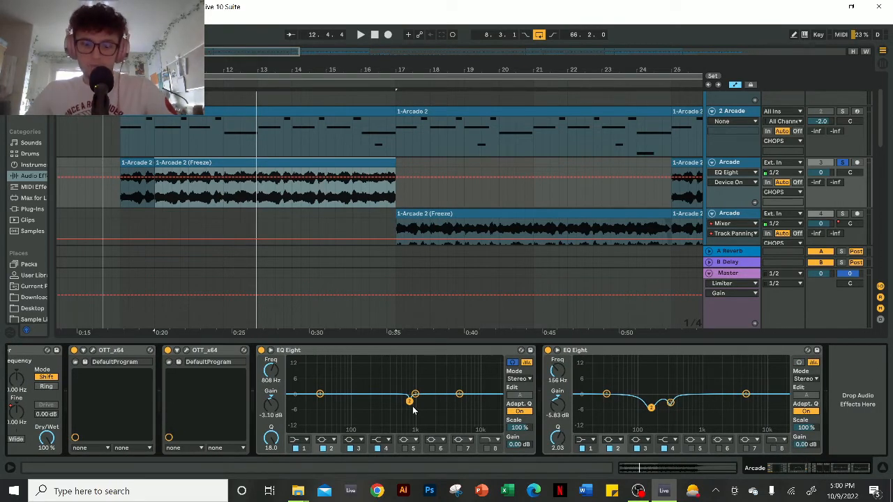
click(124, 199)
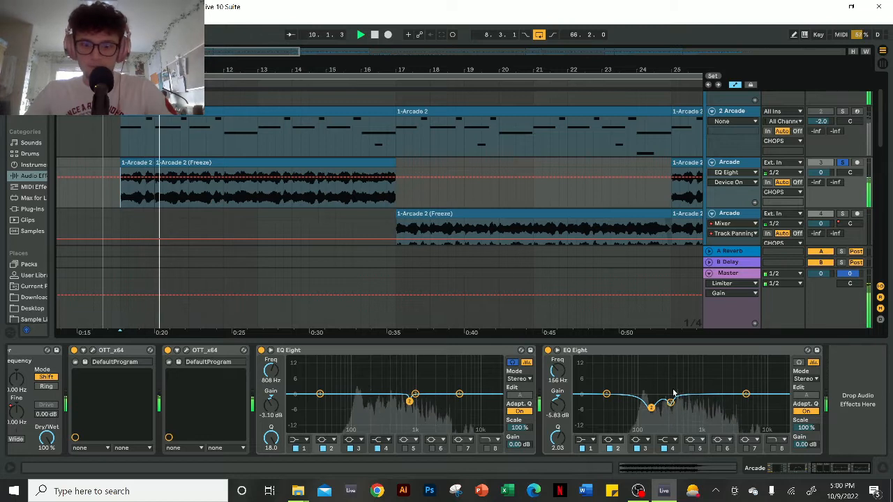
key(space)
- Solo the second Arcade audio track, look through its effect chain and play it from bar 17
scroll(741, 182, down, 1)
click(741, 183)
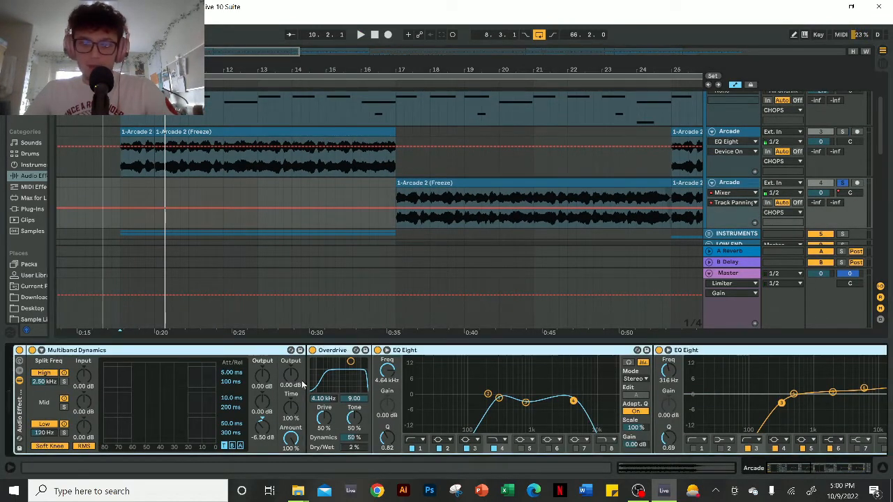
drag(782, 473, 804, 474)
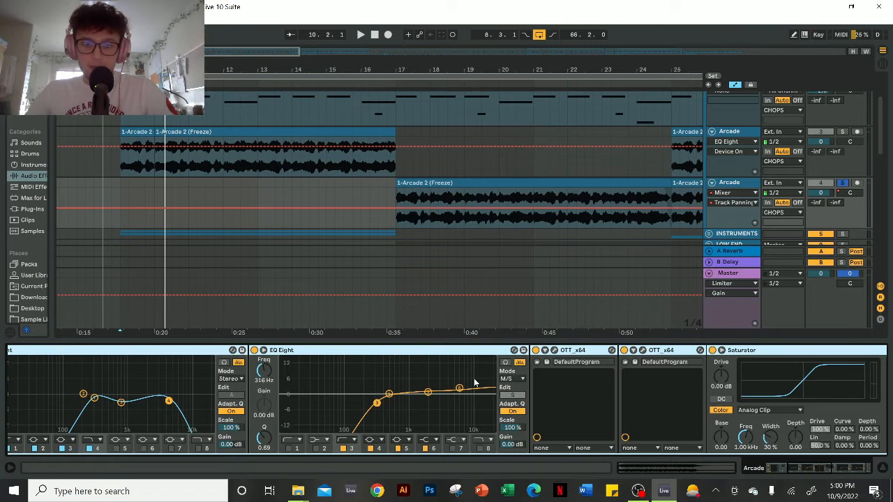
key(space)
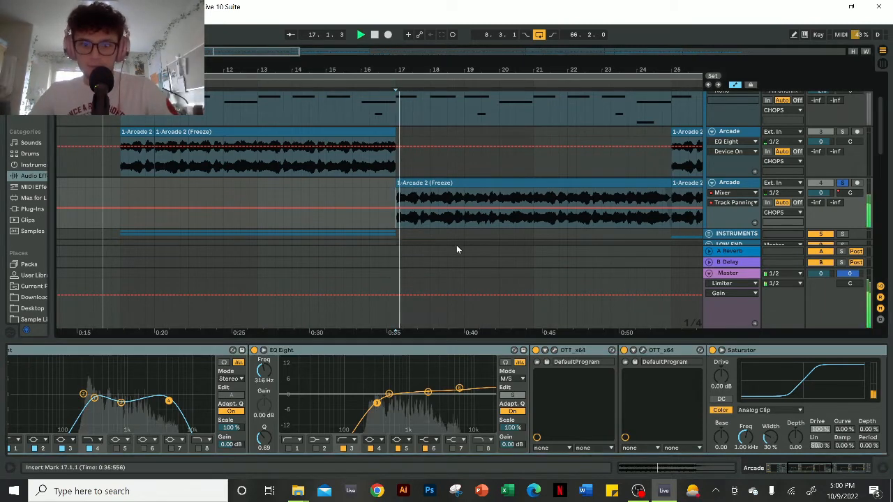
drag(811, 473, 856, 471)
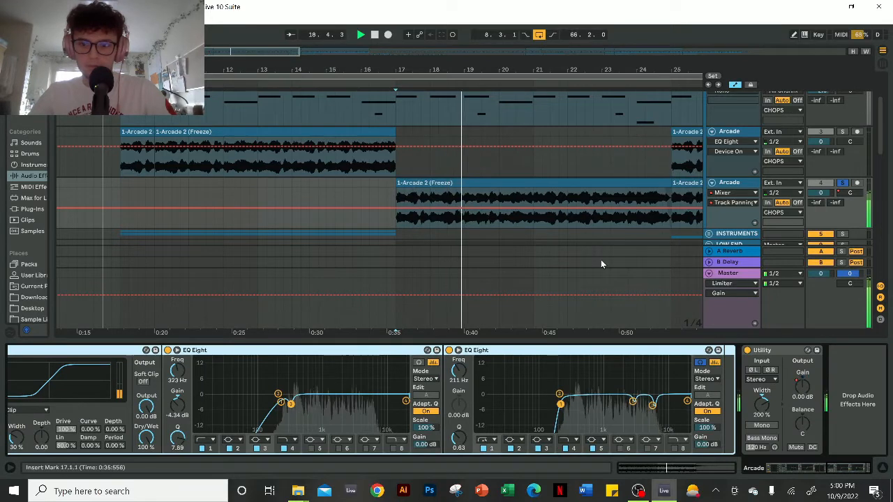
- Show the second Arcade audio track's Utility Gain automation and examine the ducking curve at bar 17
click(800, 384)
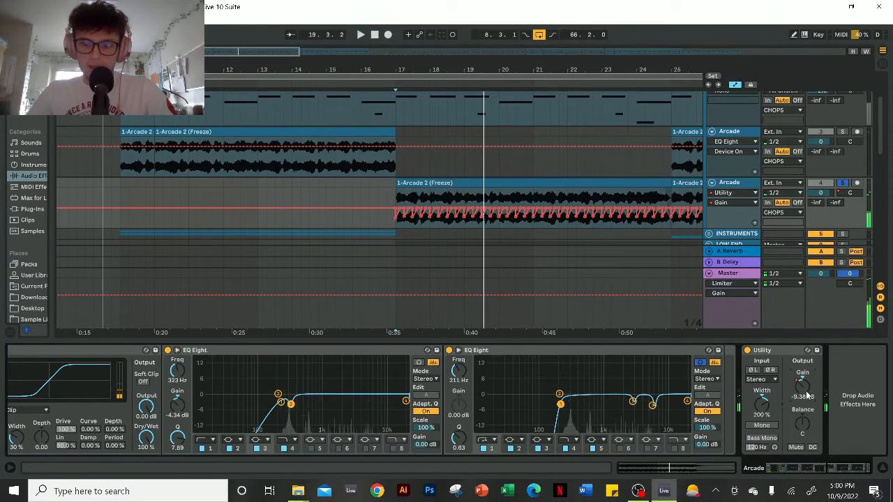
scroll(392, 220, up, 5)
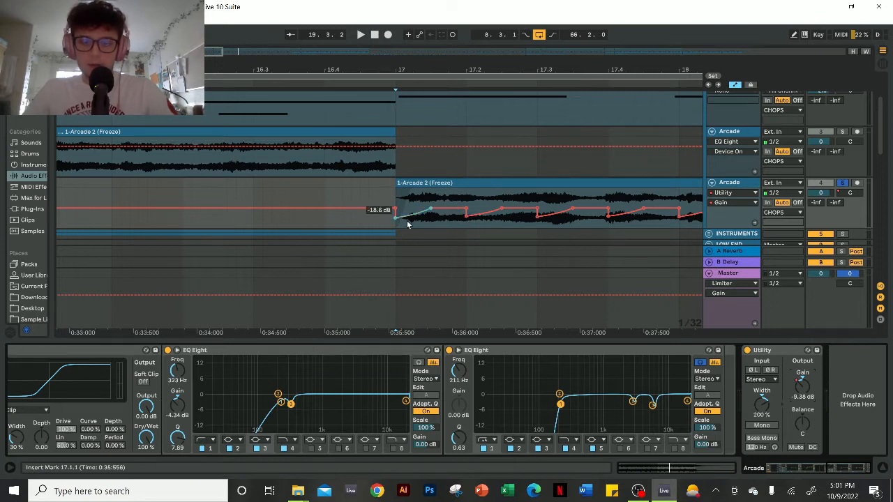
scroll(624, 150, up, 1)
scroll(611, 159, down, 1)
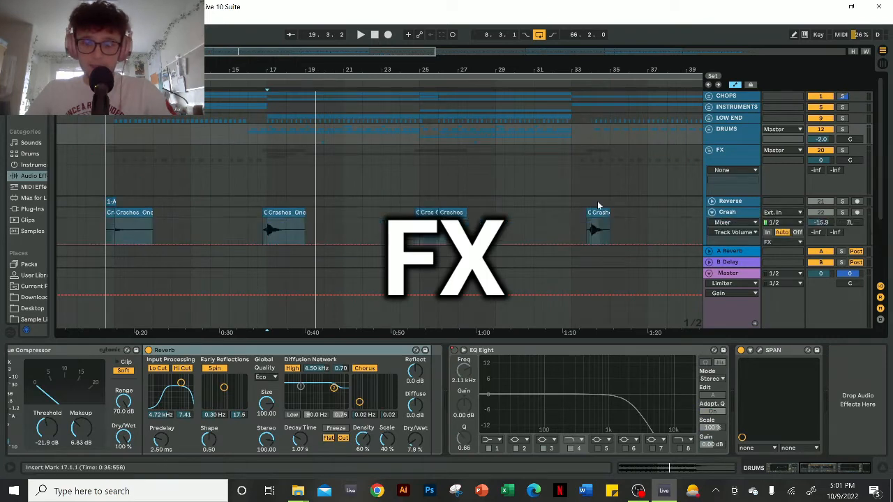
- Expand and solo the Brass track in the FX group and play its synth clips from bar 17
scroll(628, 206, down, 2)
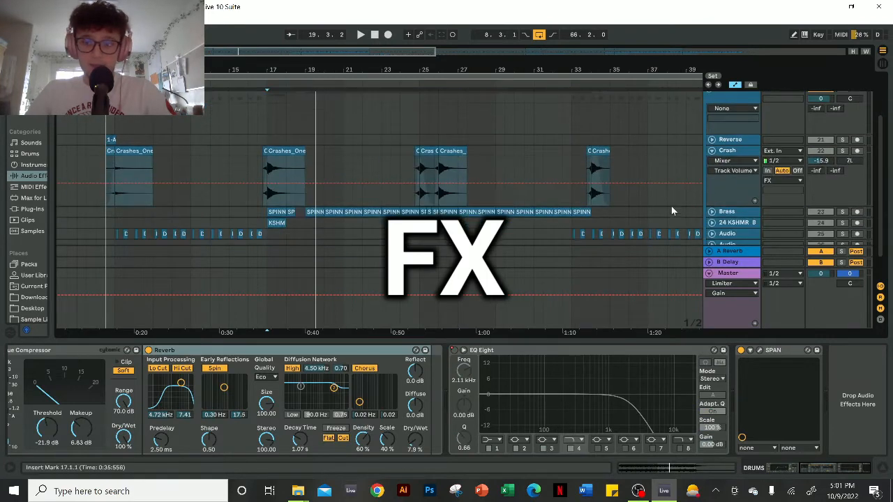
click(712, 212)
scroll(367, 172, down, 2)
scroll(249, 165, up, 4)
click(325, 149)
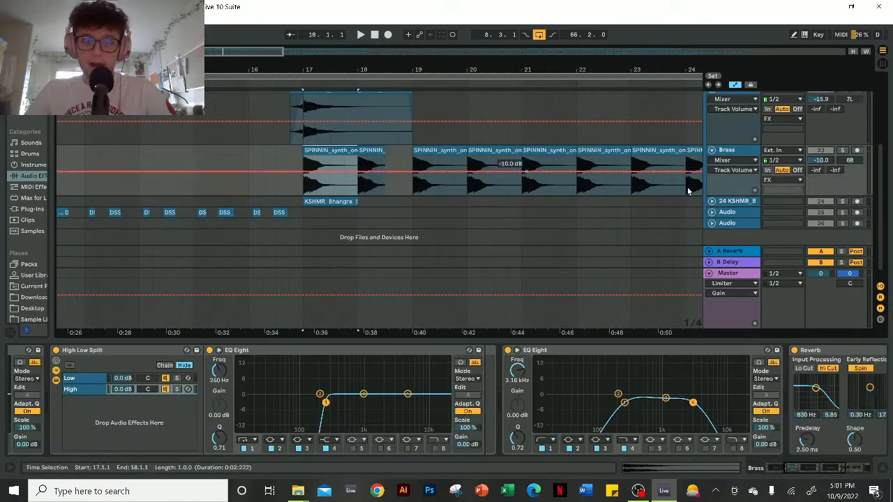
key(space)
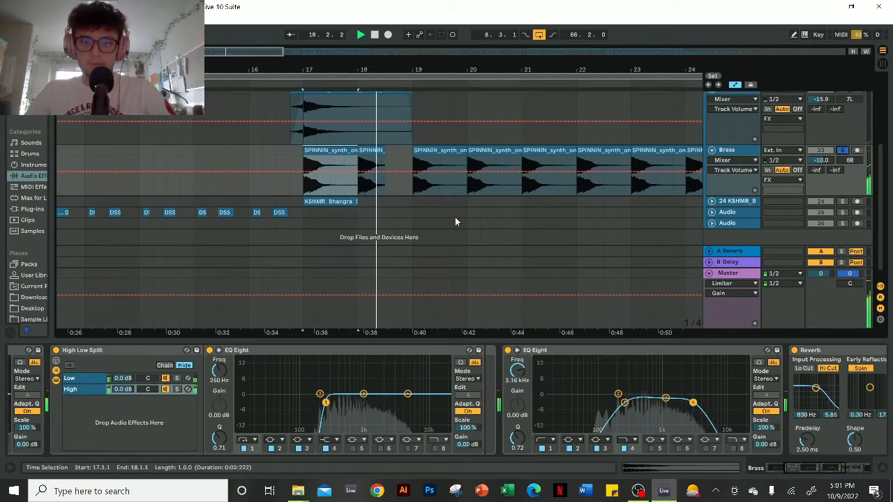
key(space)
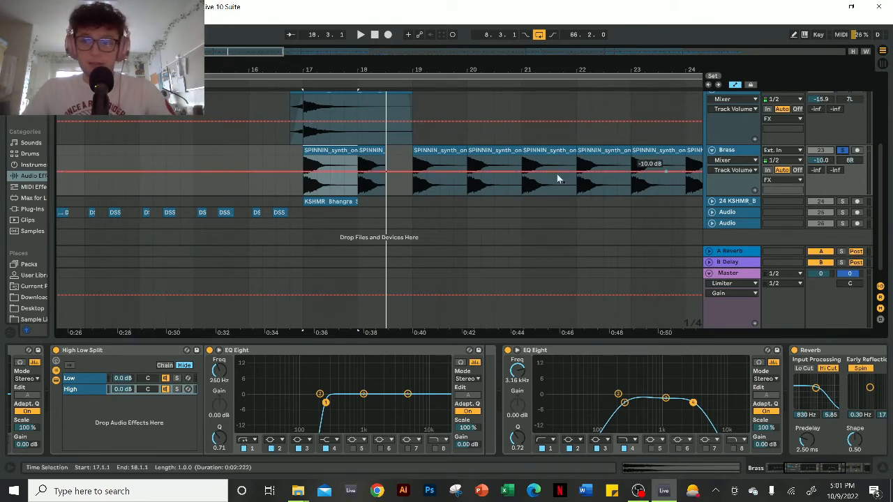
- Solo the Crash and KSHMR Bhangra tracks together and play them from bar 17
scroll(839, 106, up, 1)
click(841, 105)
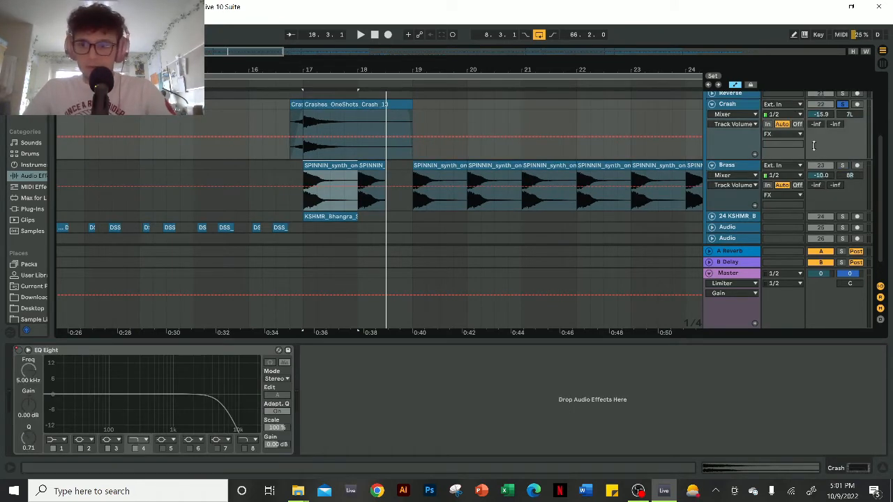
click(709, 217)
scroll(844, 216, down, 1)
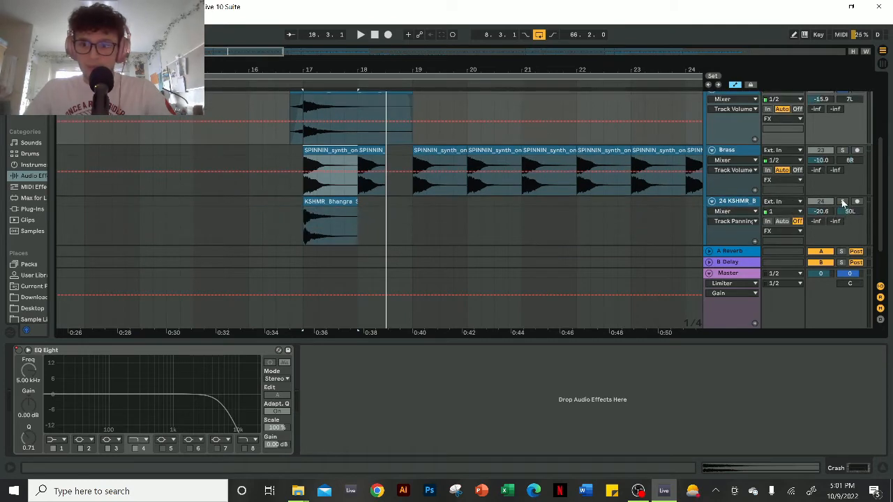
click(842, 203)
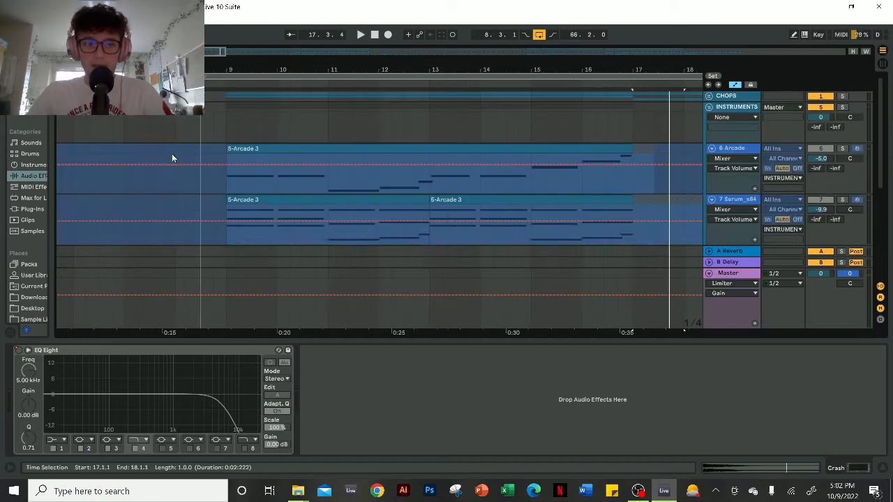
- Solo the 6 Arcade track in the INSTRUMENTS group, review its devices and play its clip from bar 9
click(293, 148)
drag(300, 69, 296, 58)
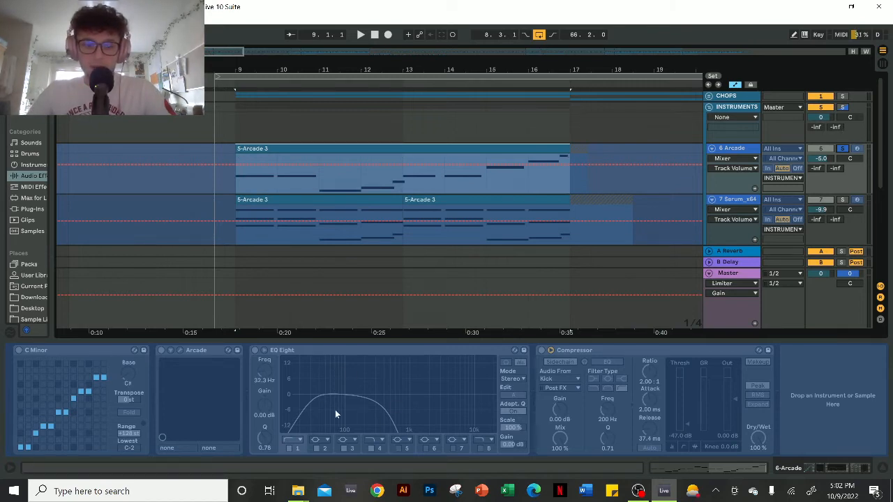
key(space)
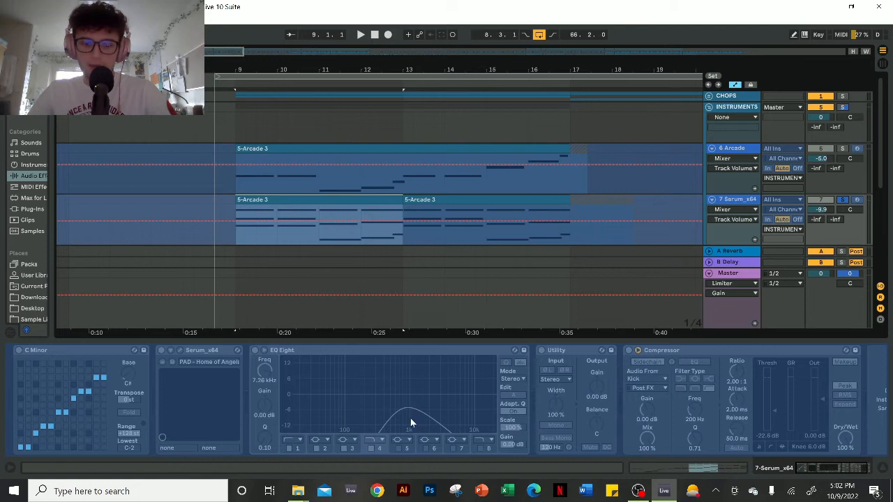
- Solo the 7 Serum_x64 pad track and play its first clip from bar 9
key(space)
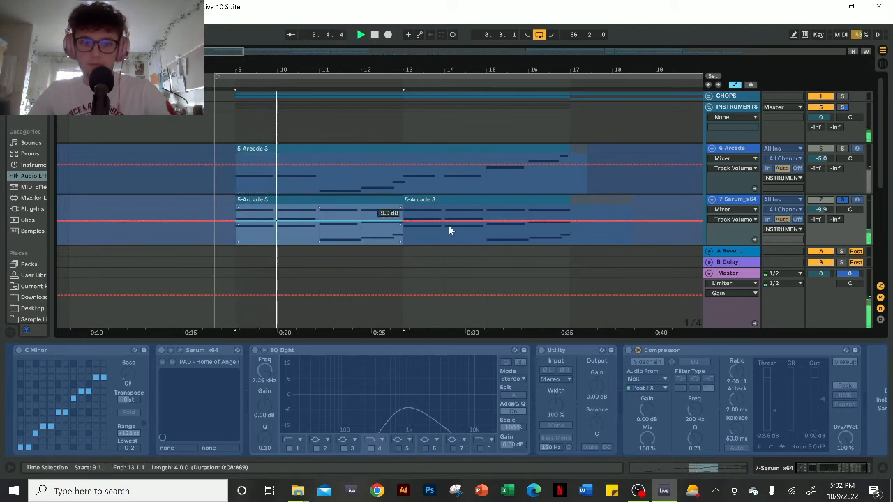
key(space)
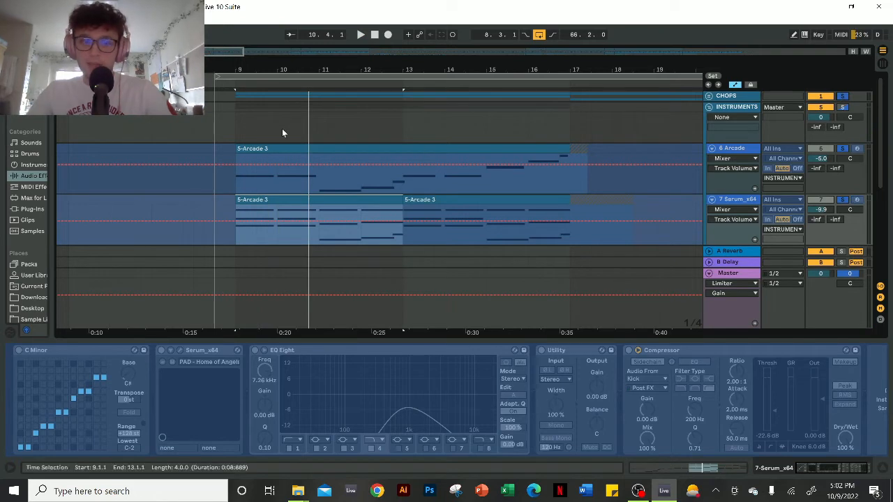
- Play the 6 Arcade and 7 Serum_x64 tracks together from bar 9
click(235, 115)
key(space)
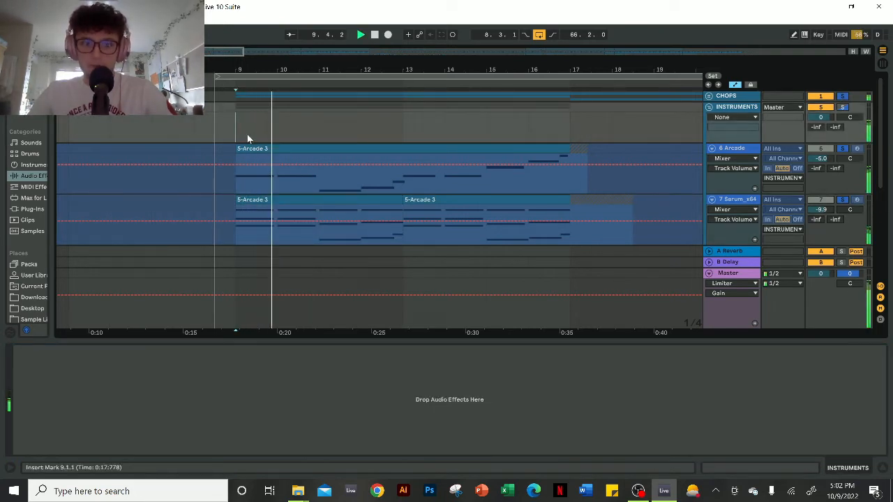
key(space)
- Select the LOW END group's pattern from bar 9 to about bar 16.3 to point out what plays under the instruments
scroll(335, 139, down, 3)
drag(230, 172, 547, 174)
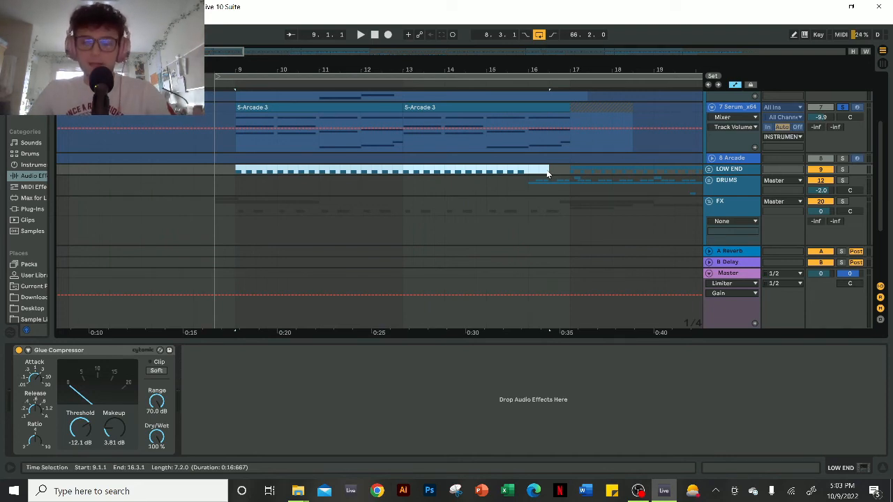
click(558, 170)
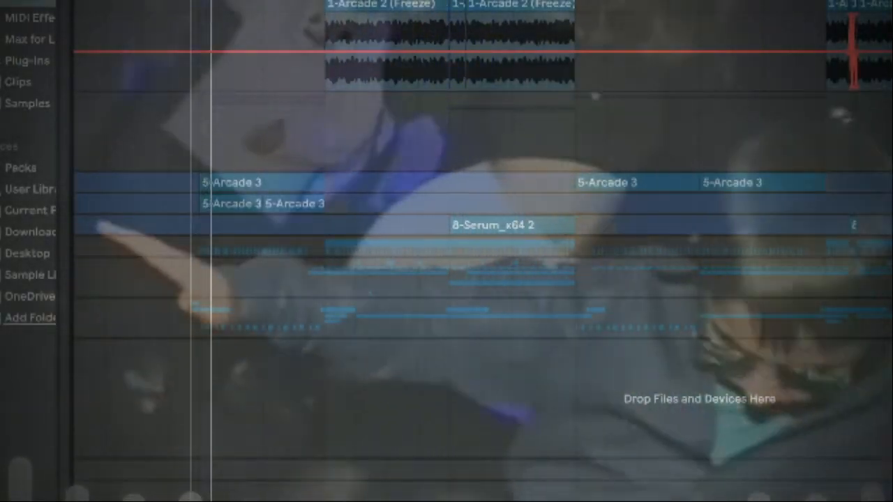
- Collapse the frozen Arcade 2 track and expand the LOW END and DRUMS groups to review their clips while the beat plays
key(u)
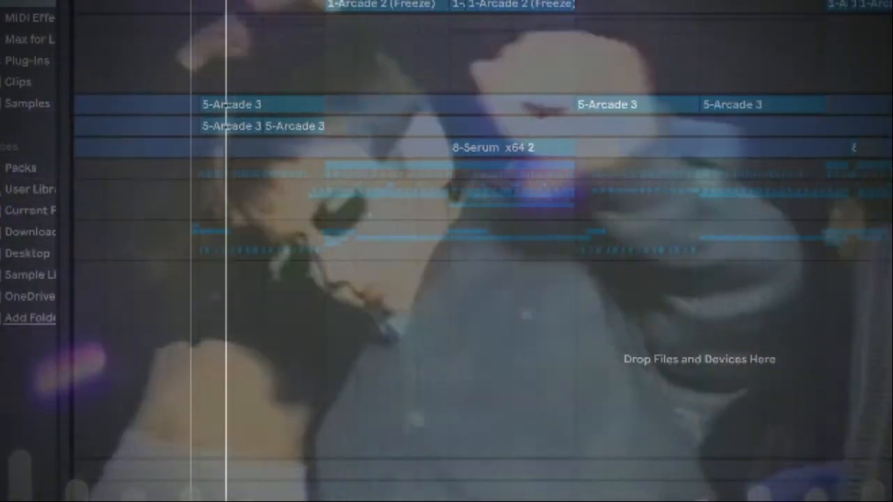
key(u)
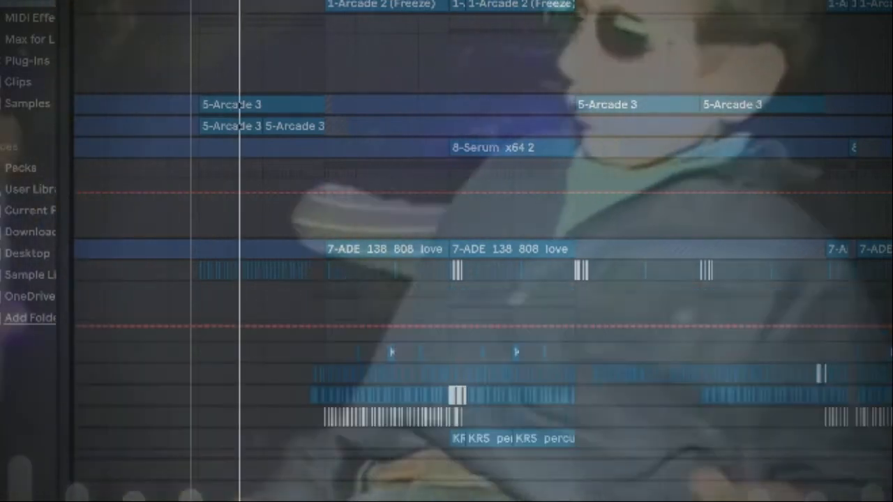
key(u)
scroll(482, 251, down, 3)
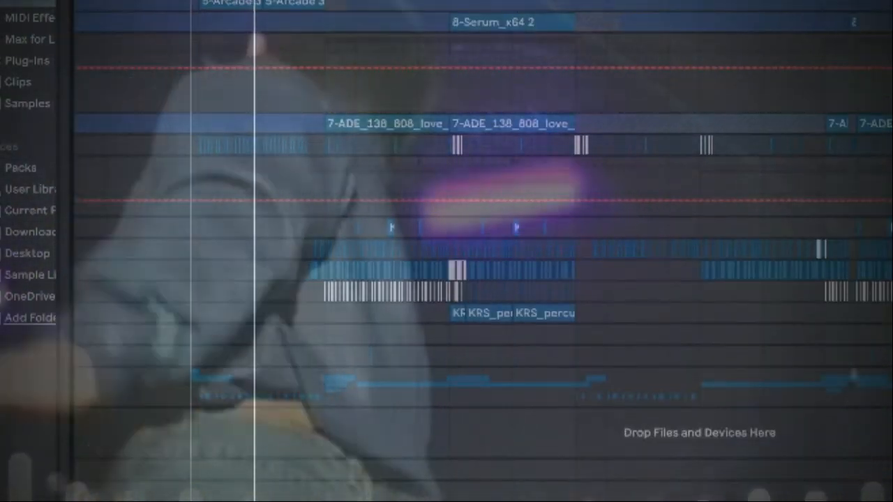
key(u)
scroll(481, 251, down, 3)
scroll(481, 251, up, 3)
scroll(481, 251, up, 3)
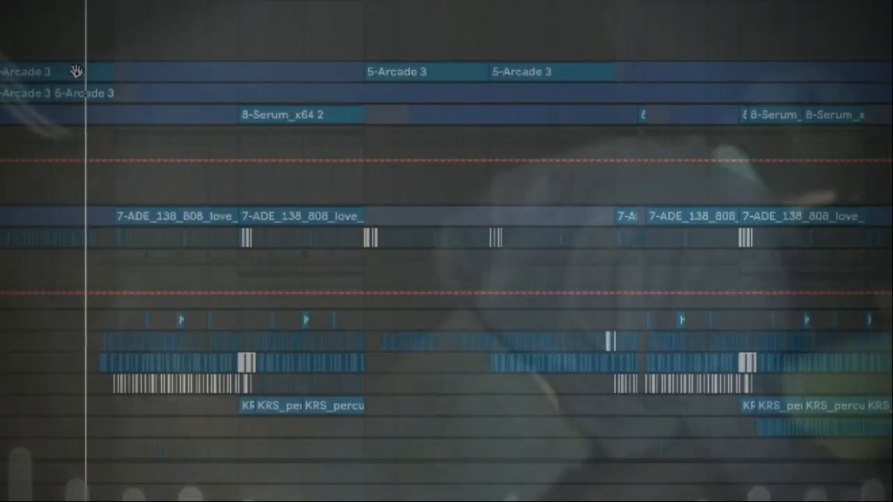
scroll(76, 73, up, 2)
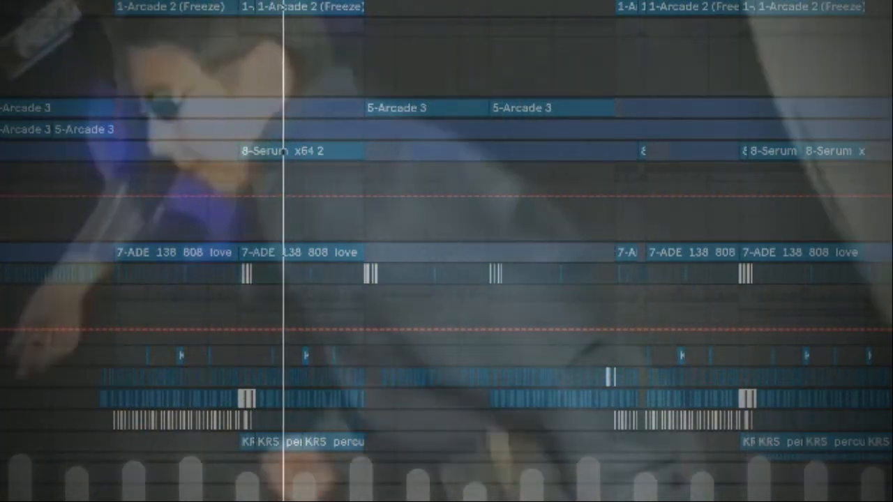
- Unfold the track holding the 8-Serum_x64 2 clips to view its note patterns during playback
key(u)
scroll(325, 96, down, 1)
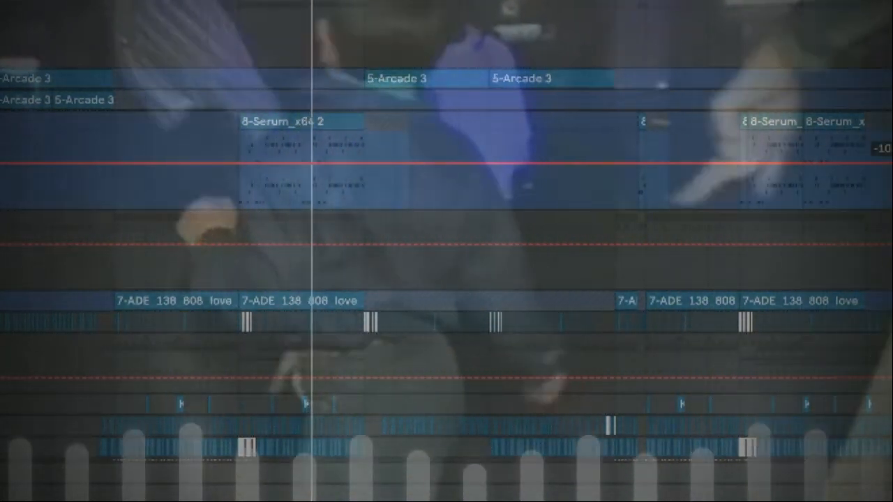
scroll(447, 251, up, 1)
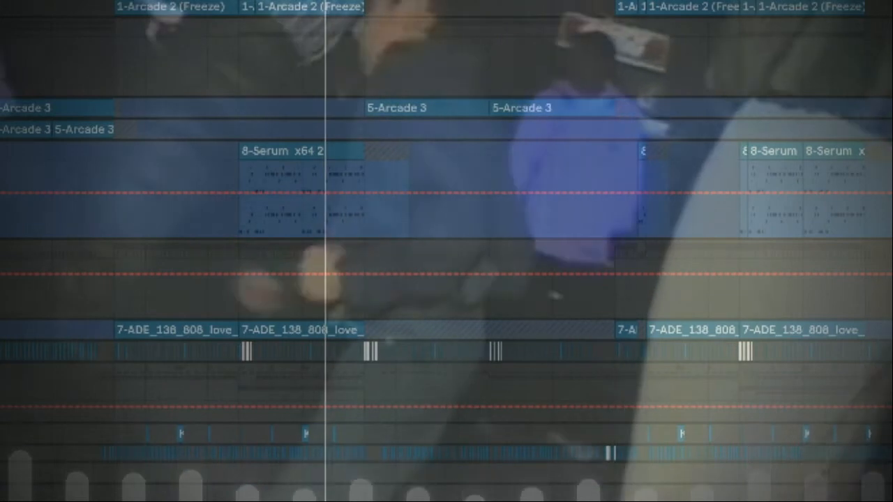